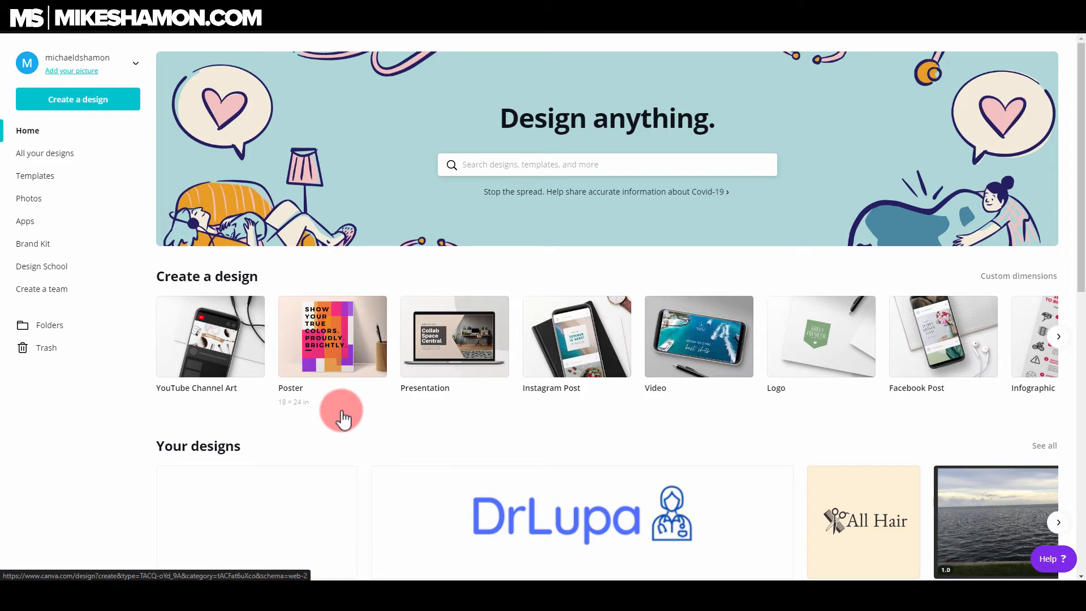
pyautogui.scroll(-4, 696, 358)
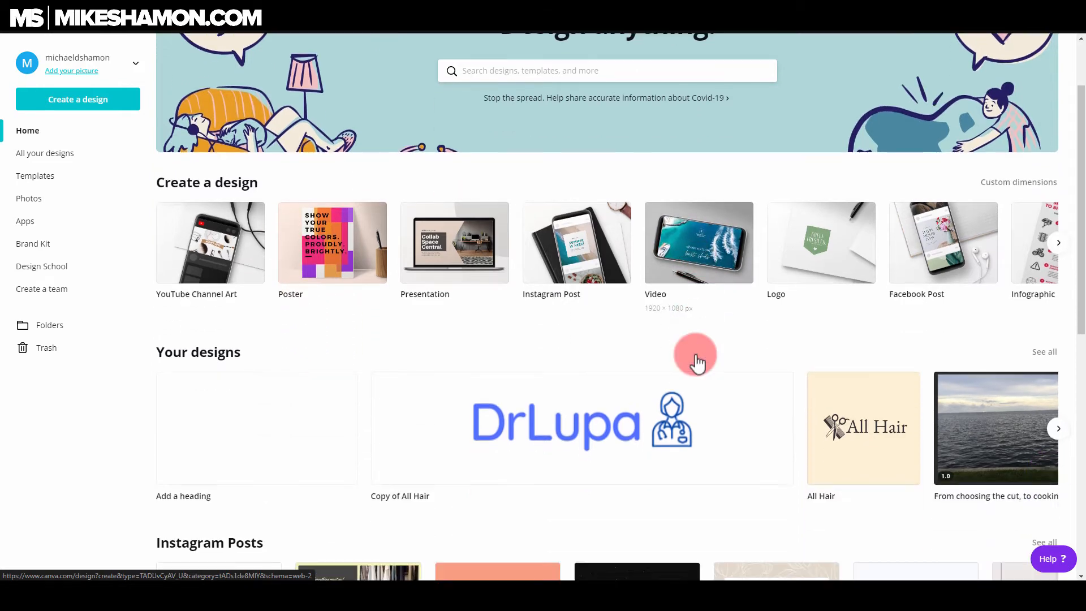
pyautogui.scroll(-4, 417, 322)
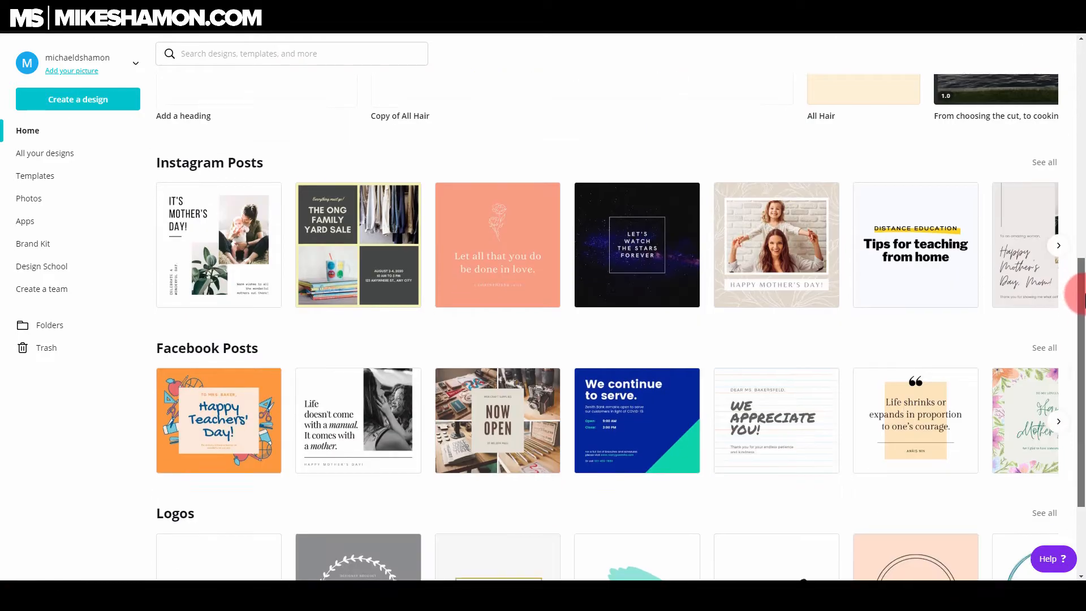
pyautogui.moveTo(1082, 297); pyautogui.dragTo(1075, 152)
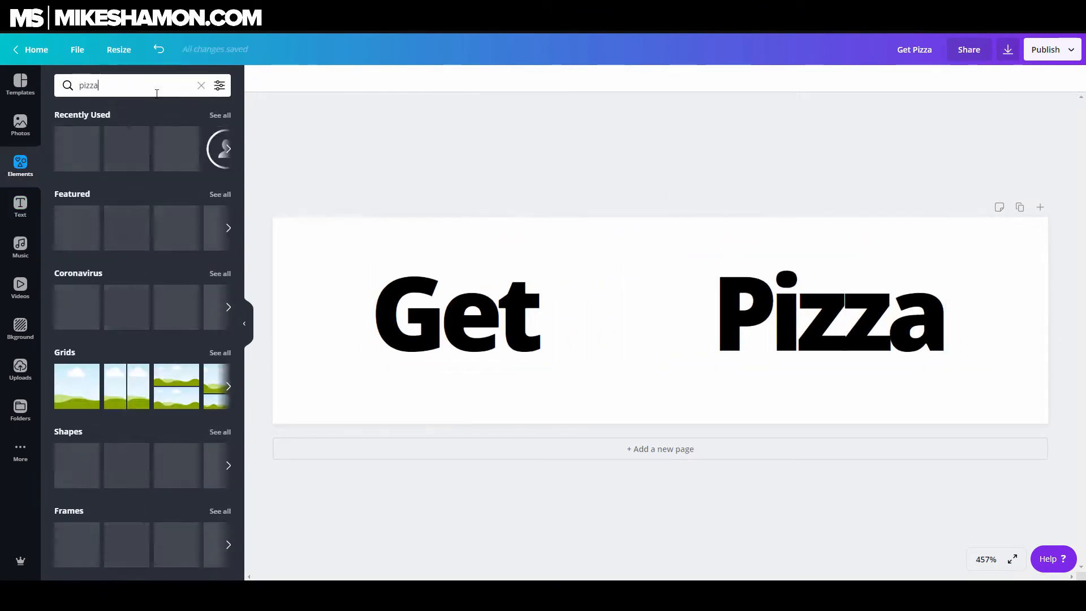
# Search the elements for pizza and place the pizza chef graphic between the words on the Get Pizza banner
pyautogui.press('Return')
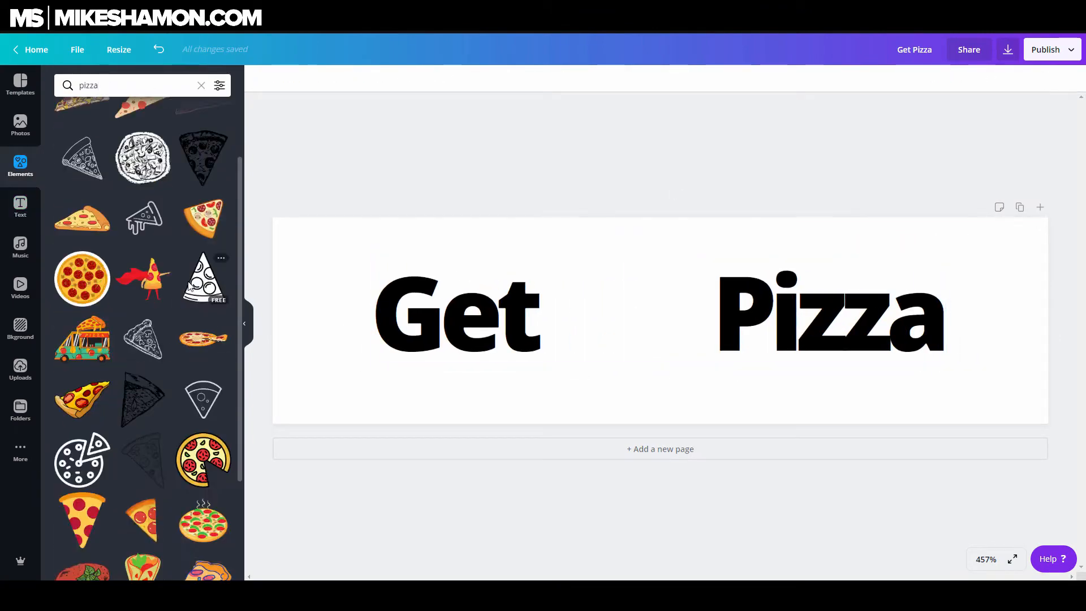
pyautogui.scroll(-5, 169, 283)
pyautogui.scroll(-10, 190, 290)
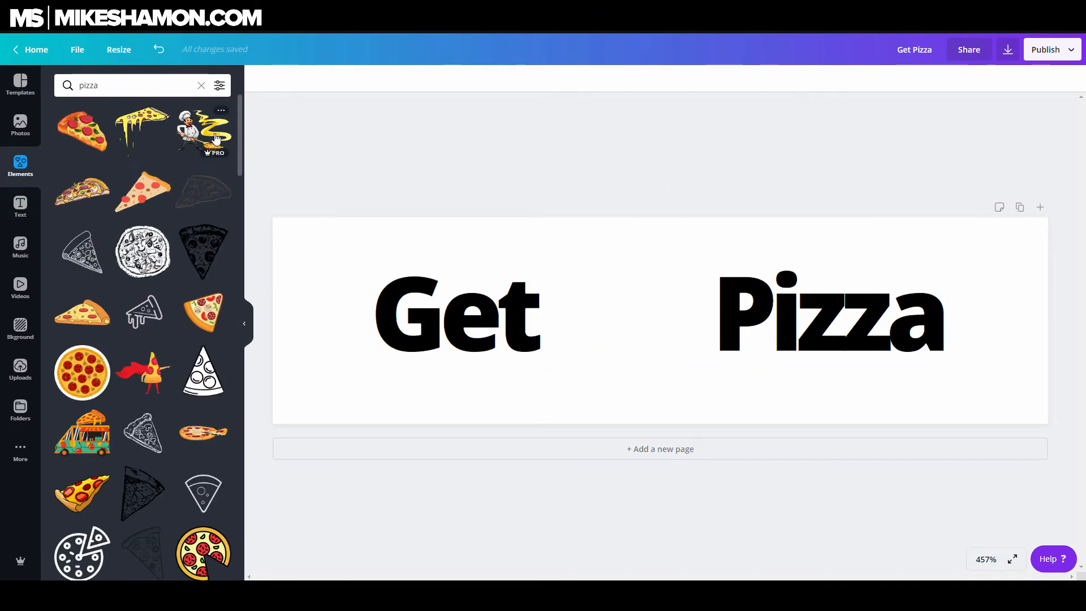
pyautogui.moveTo(215, 130); pyautogui.dragTo(722, 284)
# Adjust the size and position of the pizza graphic and words on the banner
pyautogui.click(792, 317)
pyautogui.moveTo(946, 247); pyautogui.dragTo(998, 226)
pyautogui.click(600, 339)
pyautogui.moveTo(758, 253)
pyautogui.mouseDown()
pyautogui.moveTo(724, 283)
pyautogui.moveTo(756, 232)
pyautogui.mouseUp()
pyautogui.click(430, 317)
pyautogui.moveTo(320, 370); pyautogui.dragTo(291, 412)
pyautogui.click(684, 257)
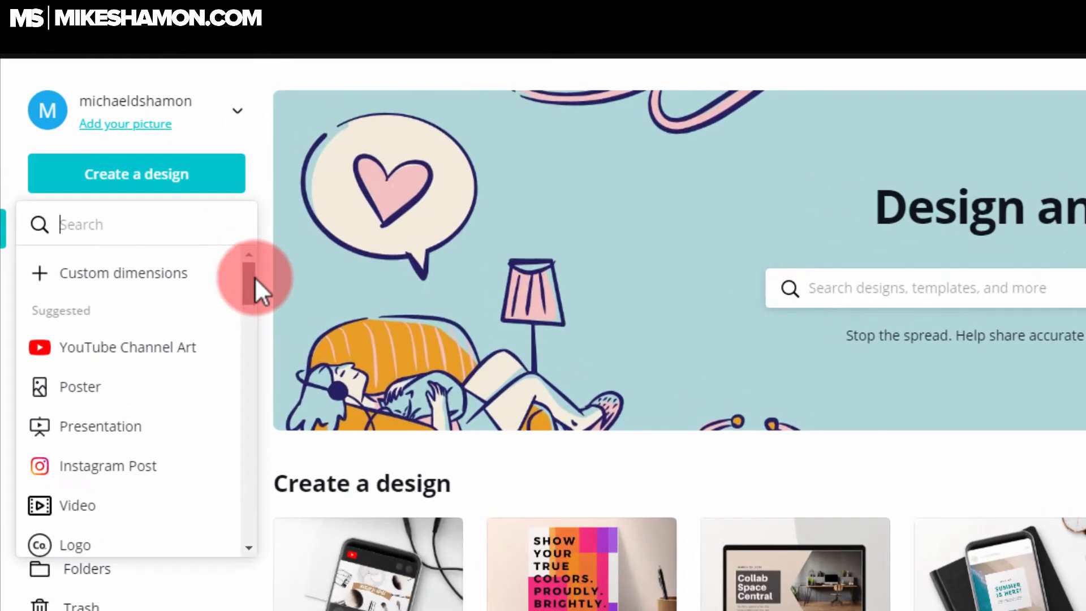
# Create a new design with custom dimensions of 300 × 80 px
pyautogui.moveTo(142, 163); pyautogui.dragTo(142, 170)
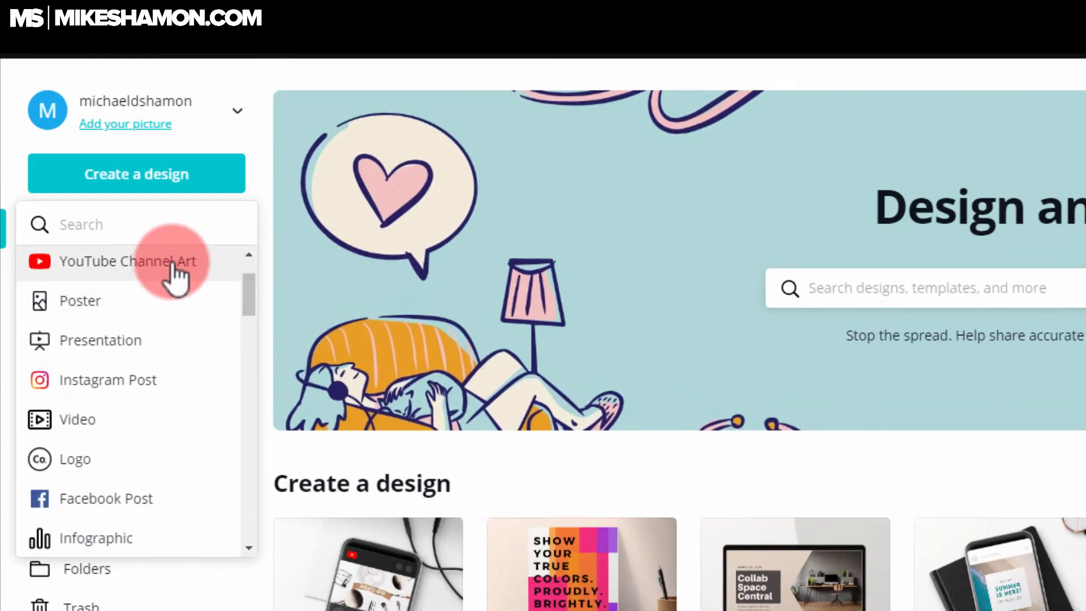
pyautogui.scroll(-1, 252, 298)
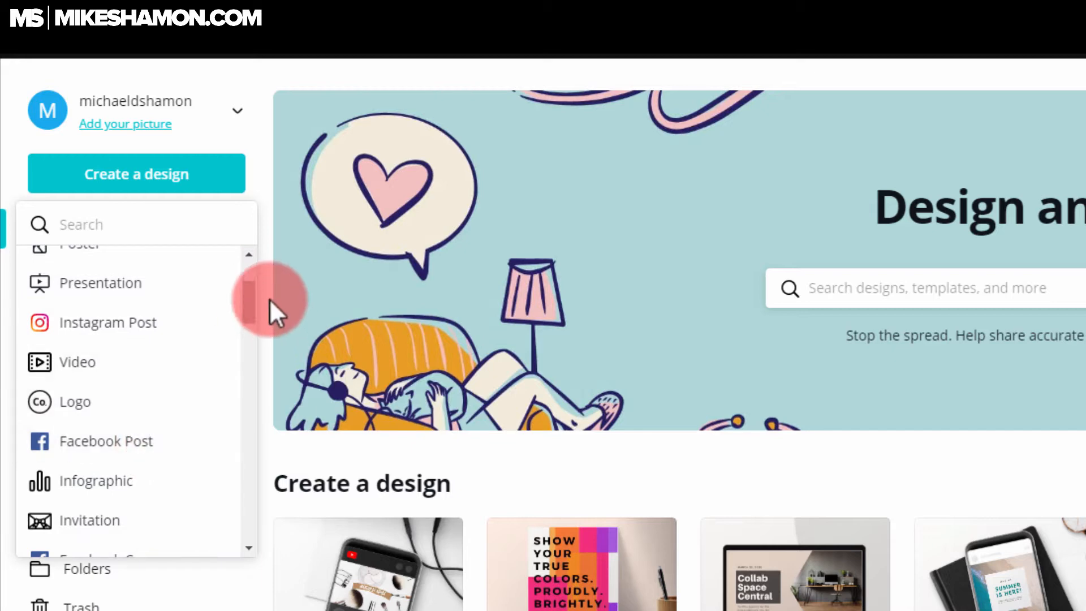
pyautogui.moveTo(249, 301); pyautogui.dragTo(171, 252)
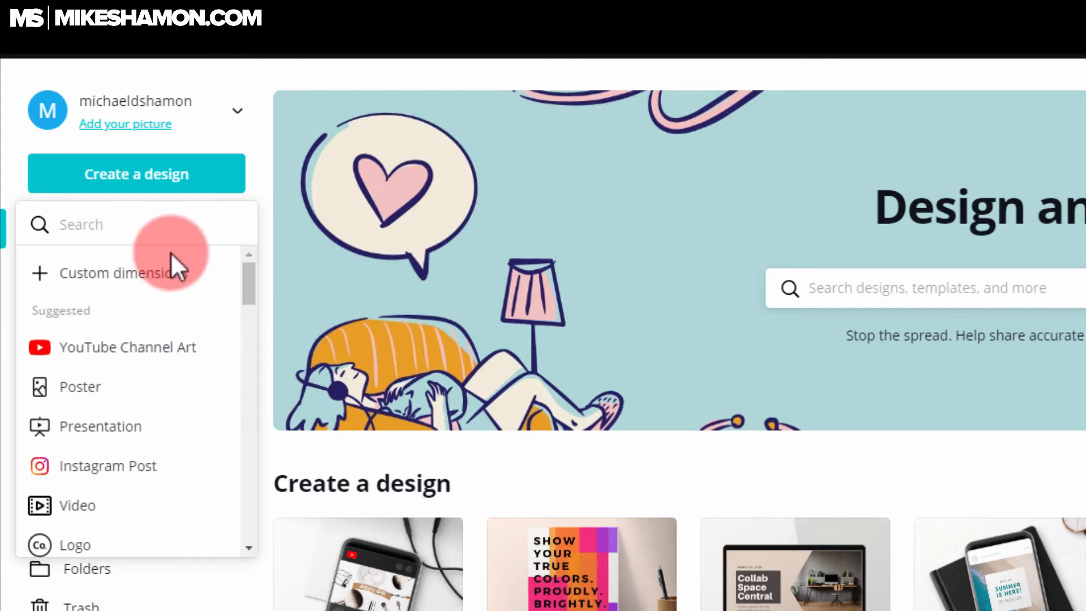
pyautogui.click(153, 277)
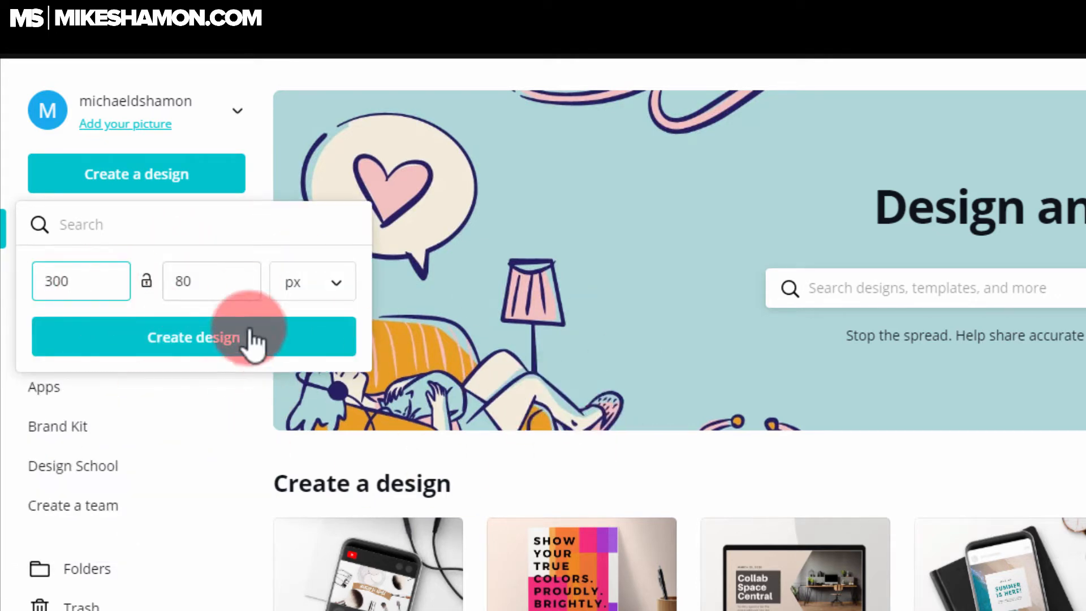
pyautogui.click(206, 347)
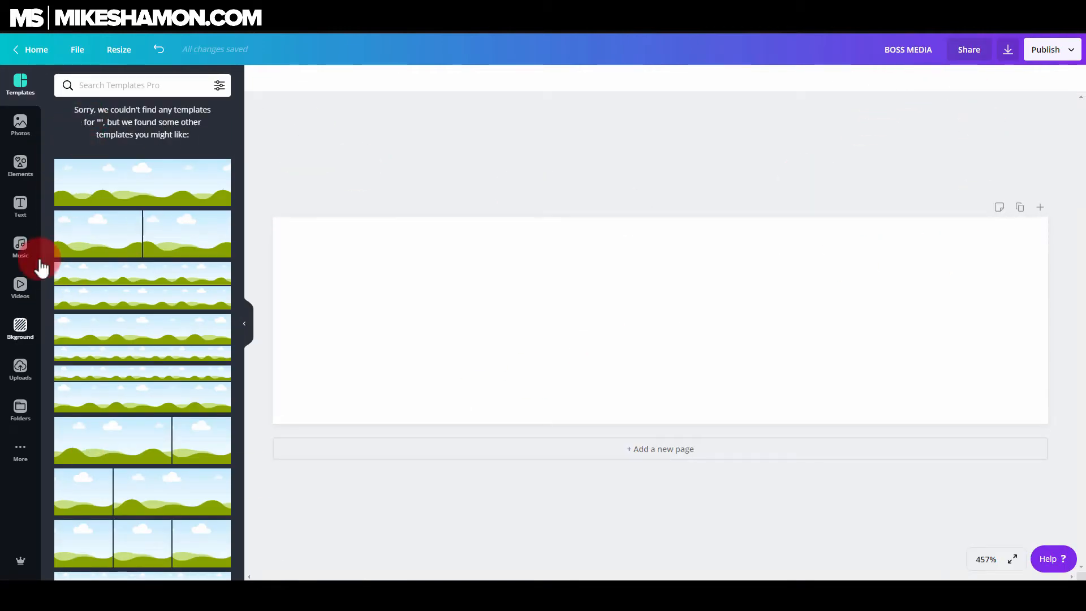
# Browse the Templates, Photos, Elements and Text panels of the editor
pyautogui.click(22, 168)
pyautogui.click(24, 146)
pyautogui.click(20, 85)
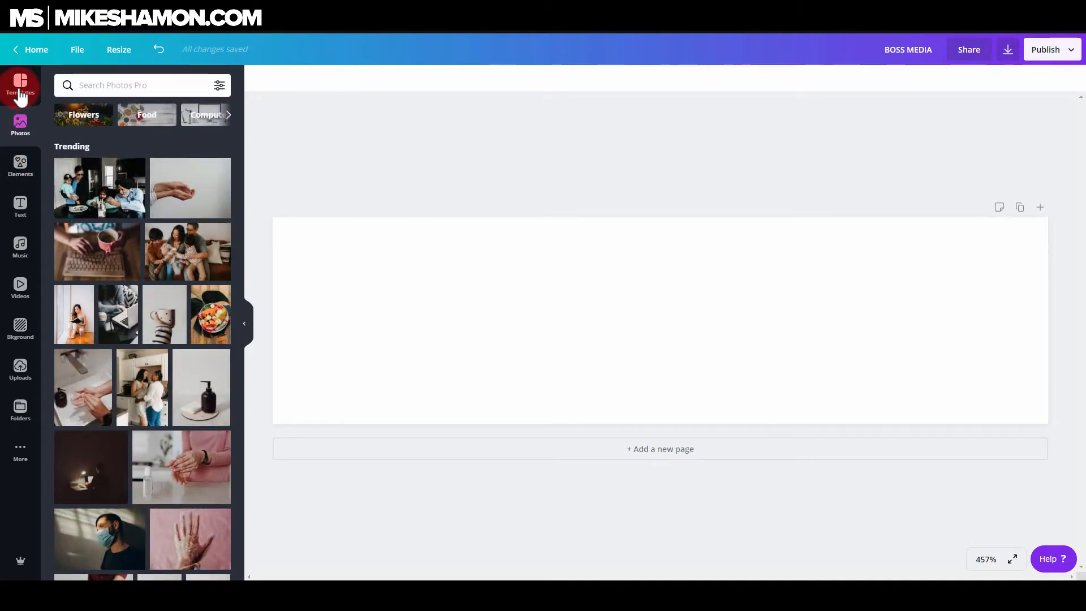
pyautogui.click(19, 206)
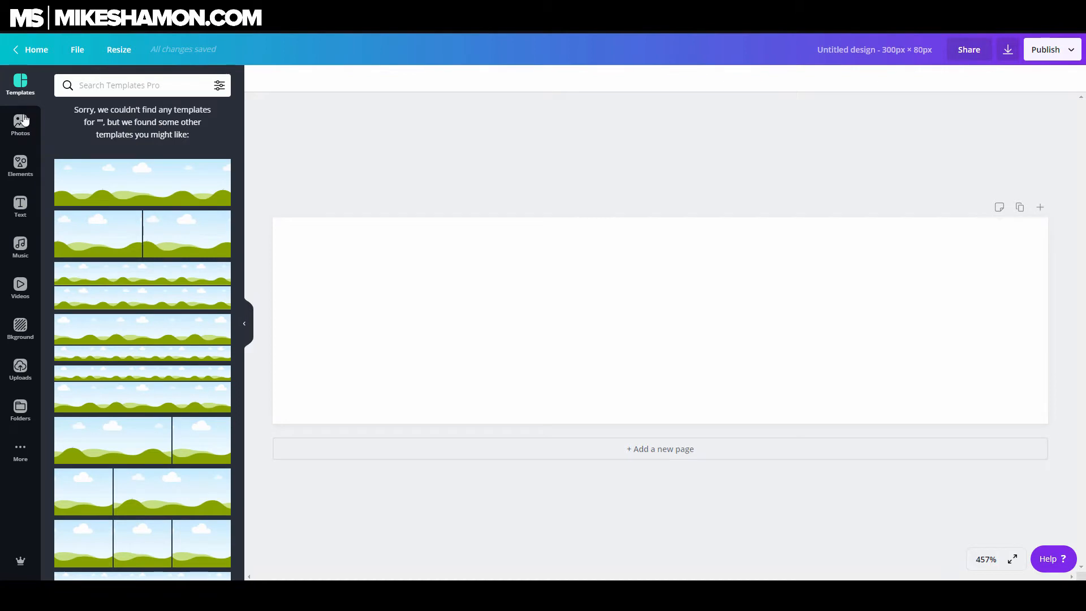
pyautogui.click(24, 125)
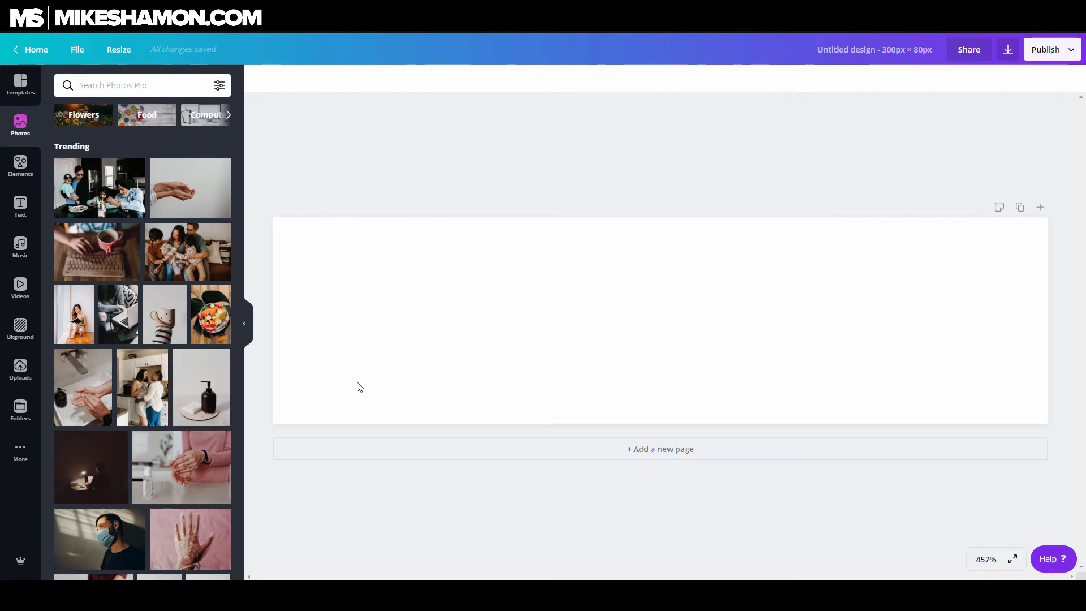
pyautogui.click(21, 168)
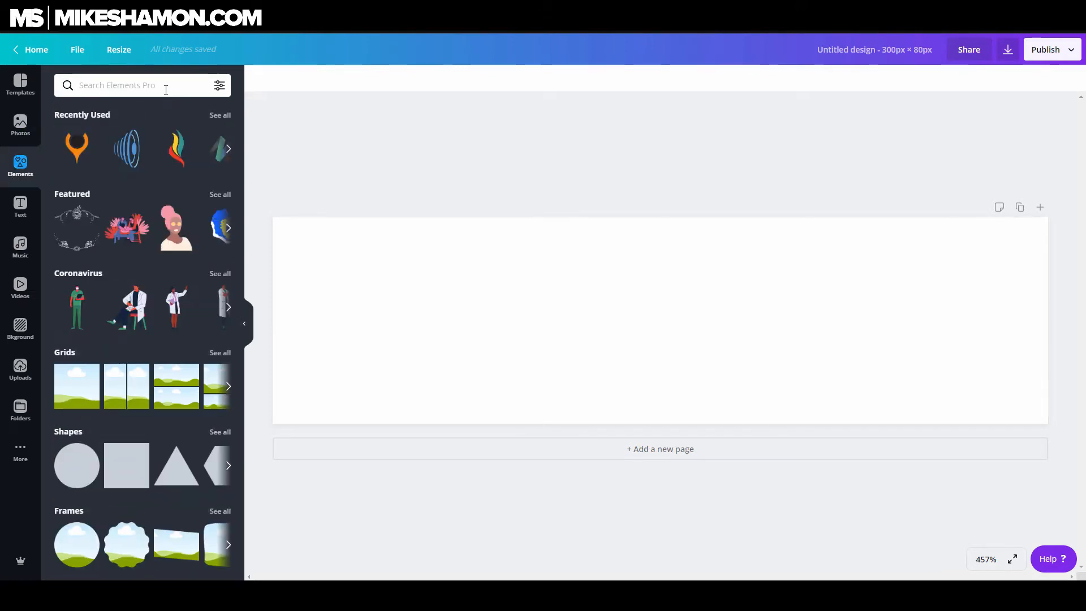
pyautogui.click(20, 203)
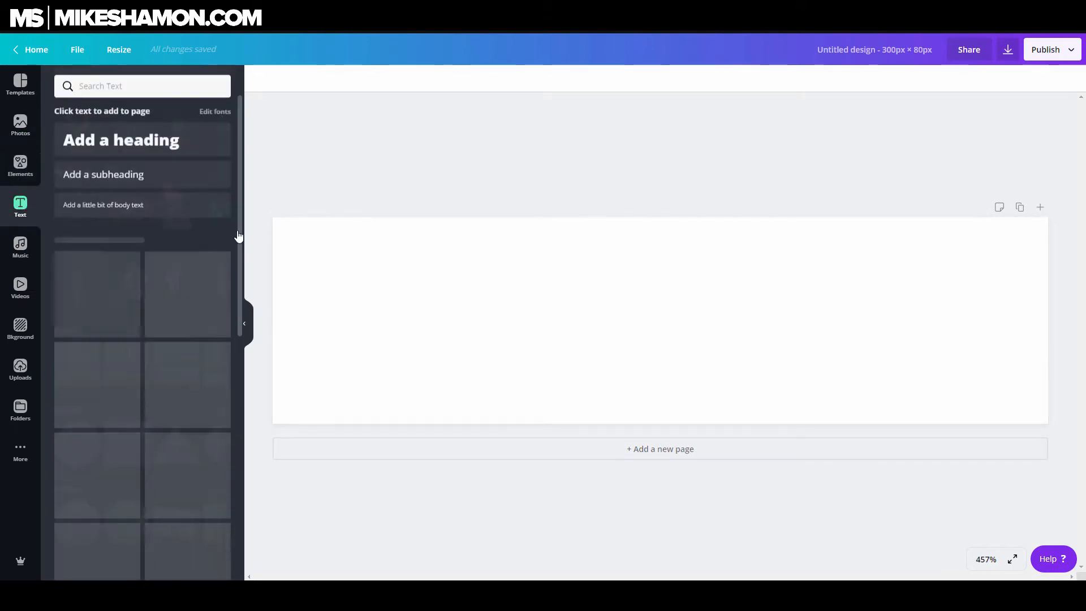
# Add the 'welcome little one!' font combination to the banner
pyautogui.scroll(-3, 146, 348)
pyautogui.scroll(-1, 148, 364)
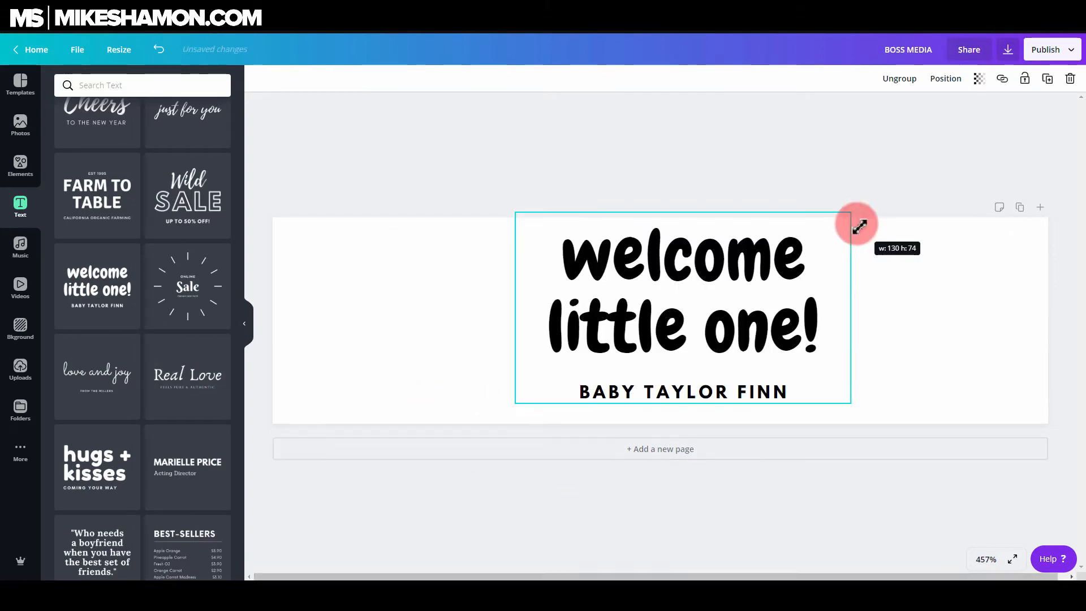
pyautogui.moveTo(747, 276); pyautogui.dragTo(730, 284)
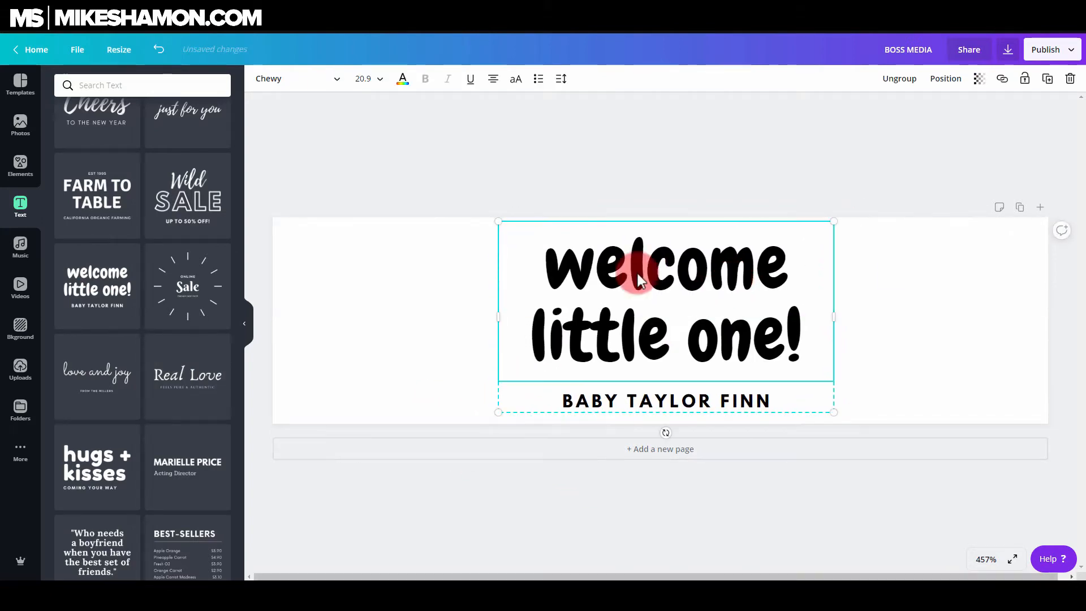
# Recolour the welcome heading purple and the BABY TAYLOR FINN subtitle dark blue
pyautogui.click(403, 78)
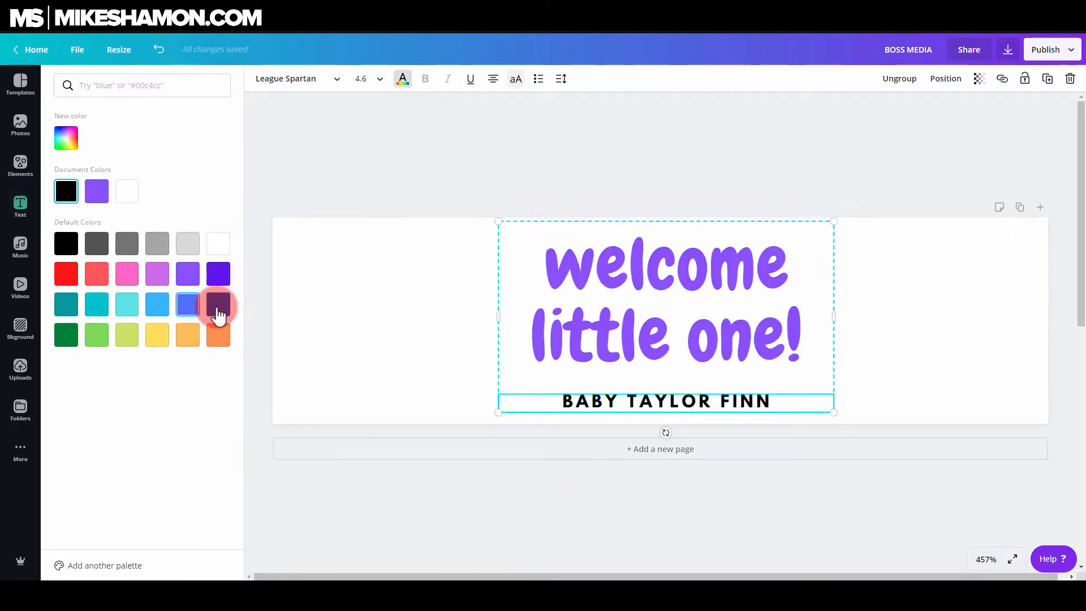
pyautogui.click(218, 304)
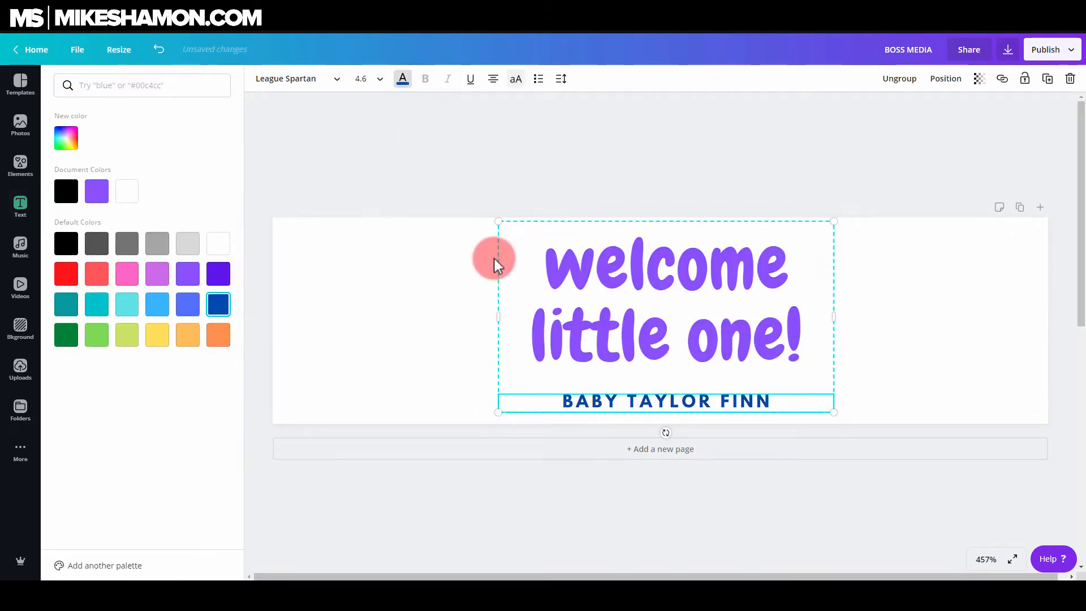
pyautogui.click(969, 305)
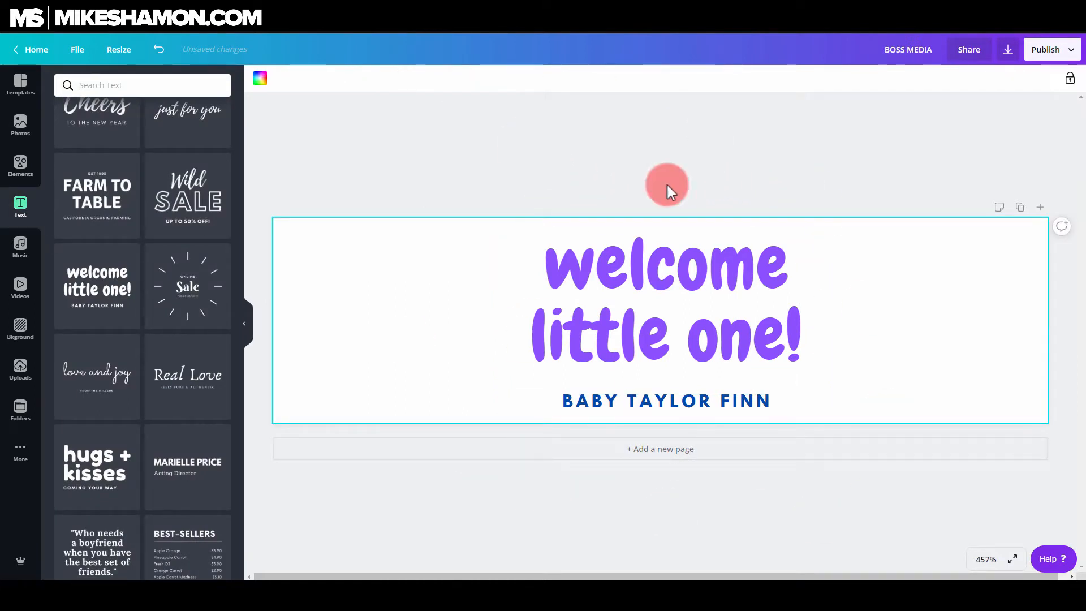
# Replace the welcome text with the 'James & Katie' font combination and delete the leftover subtitle
pyautogui.scroll(-3, 121, 351)
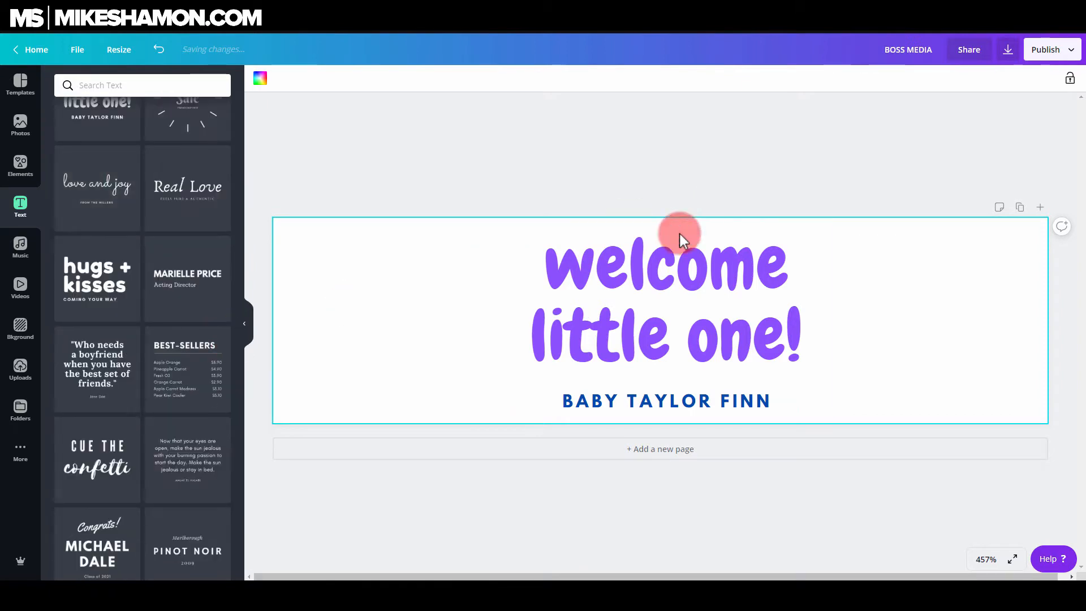
pyautogui.scroll(-10, 99, 339)
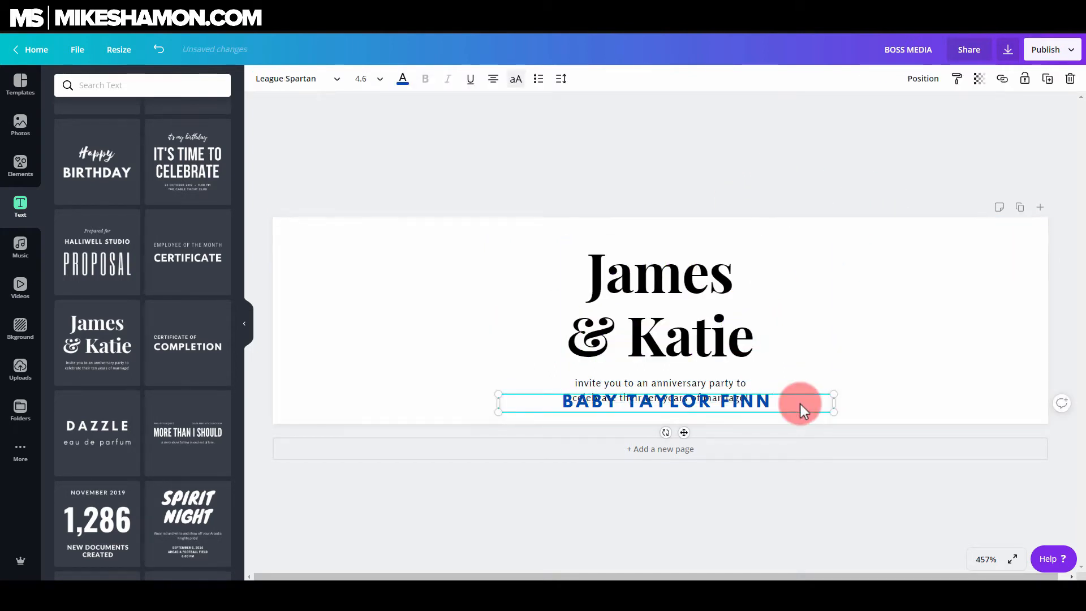
pyautogui.click(800, 403)
pyautogui.press('BackSpace')
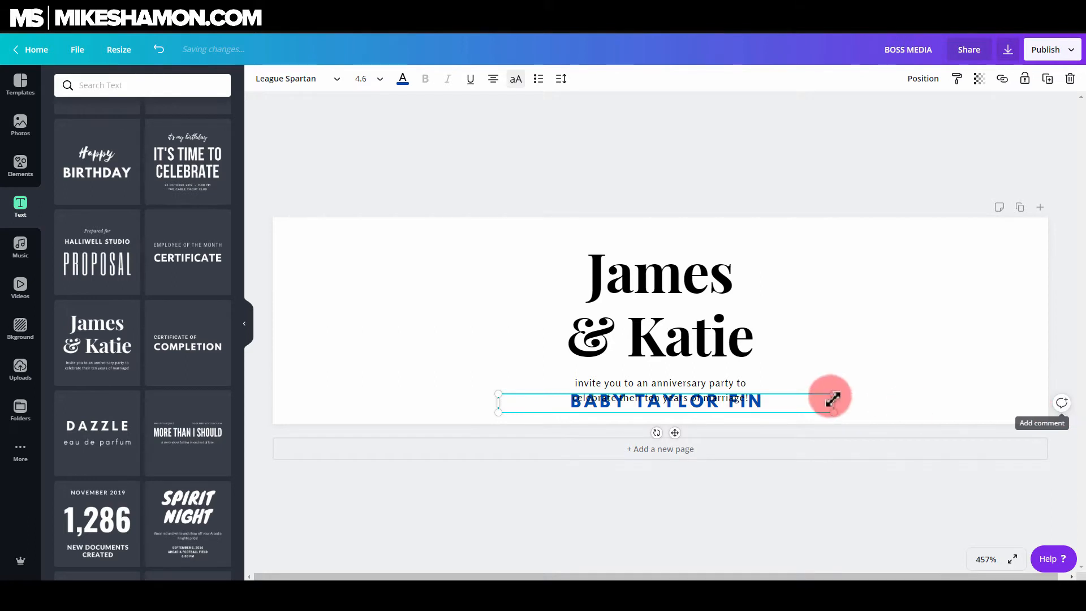
pyautogui.press('Delete')
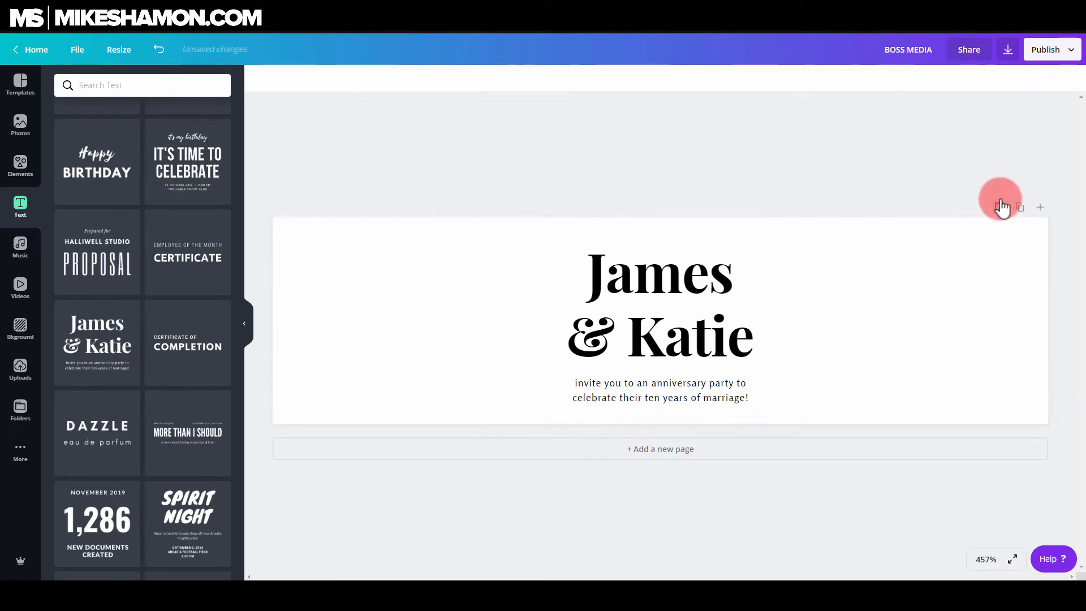
# Add a second page to the design and delete it again
pyautogui.click(1020, 210)
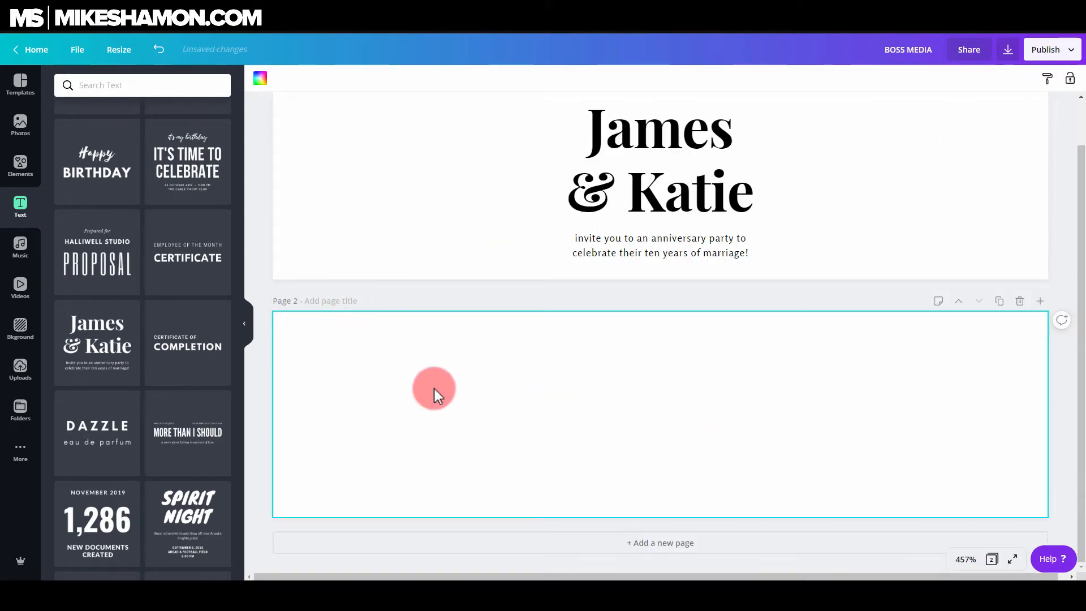
pyautogui.click(1020, 300)
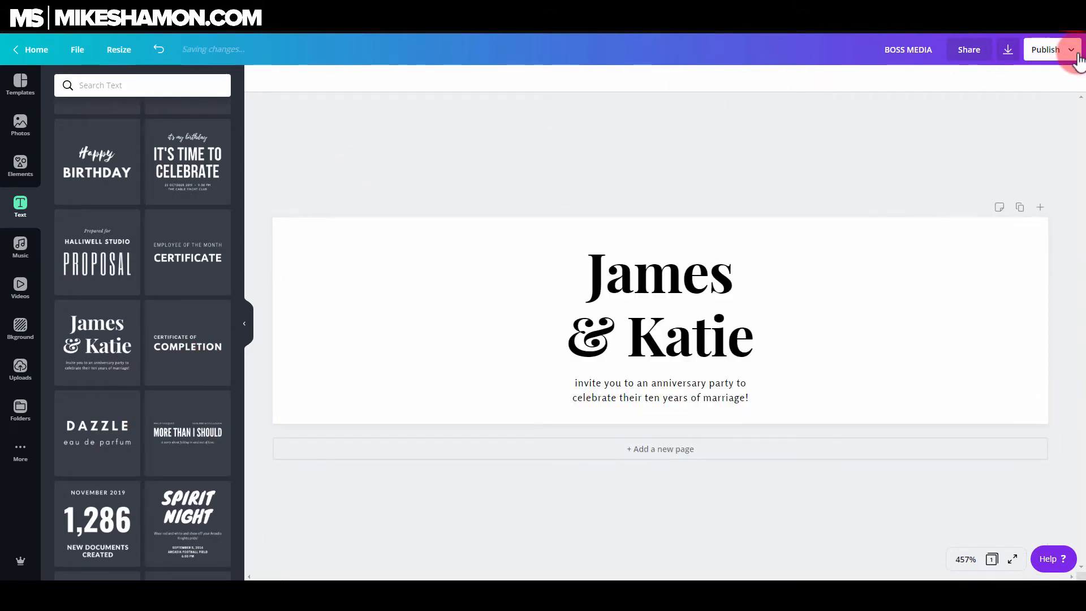
# Open the download options and look through the available file types, keeping PNG
pyautogui.click(1052, 50)
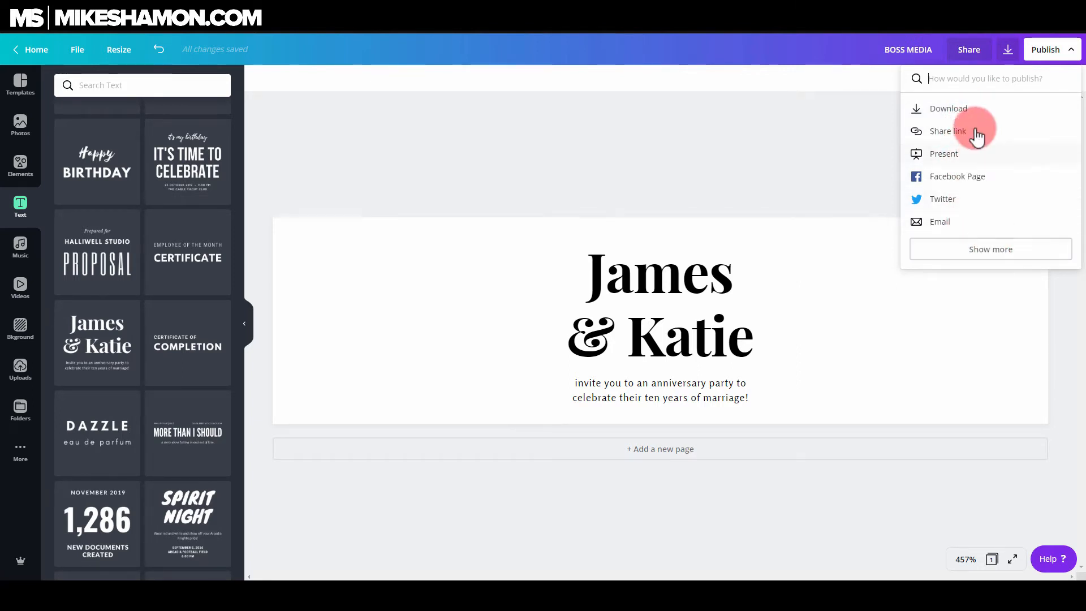
pyautogui.click(956, 109)
pyautogui.click(995, 136)
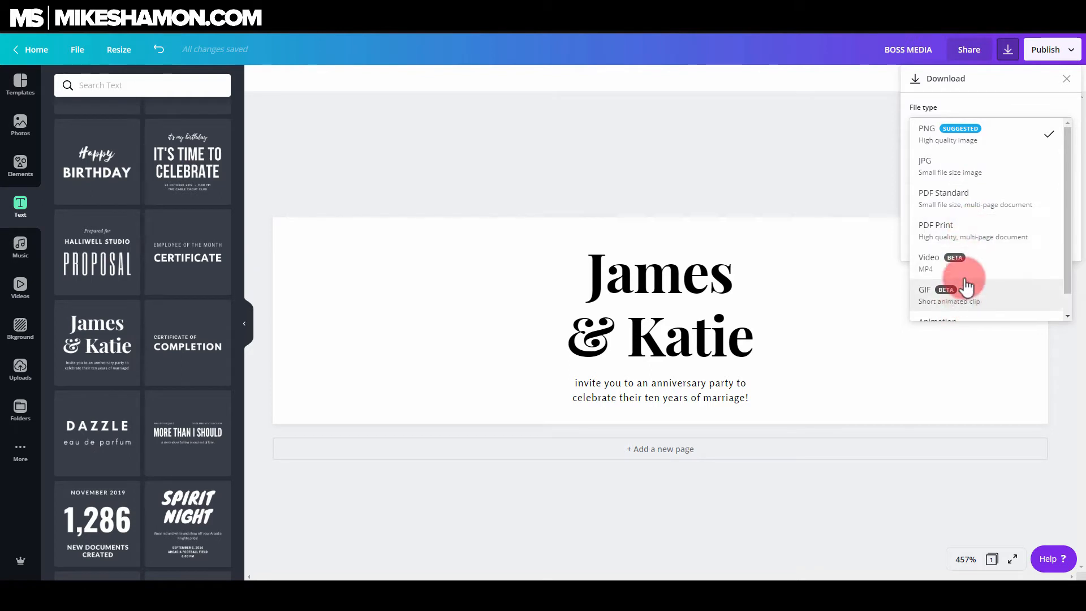
pyautogui.scroll(-1, 1043, 249)
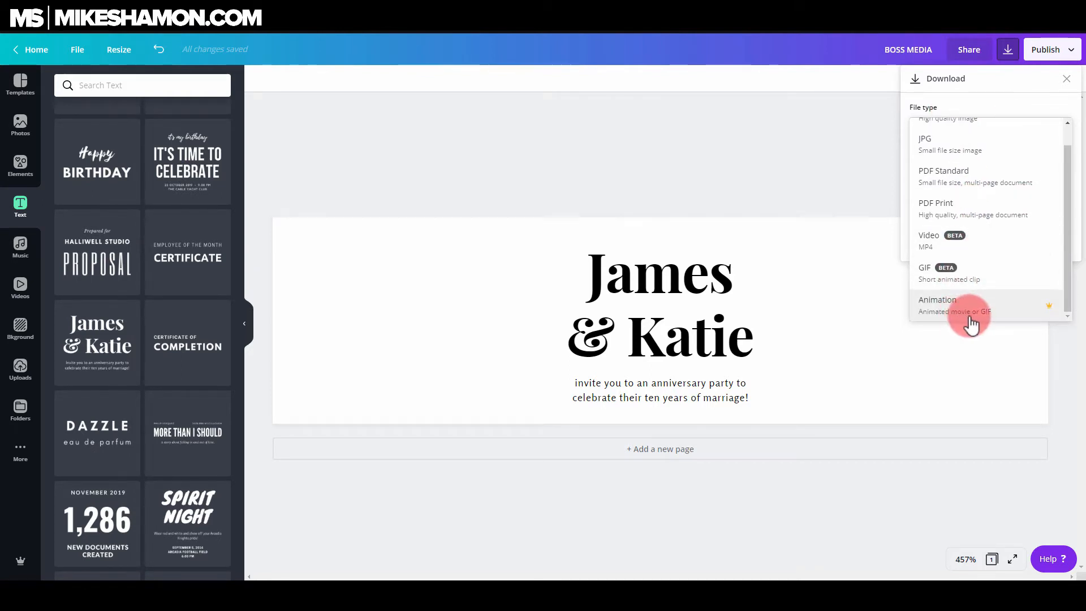
pyautogui.click(1075, 170)
pyautogui.click(1035, 129)
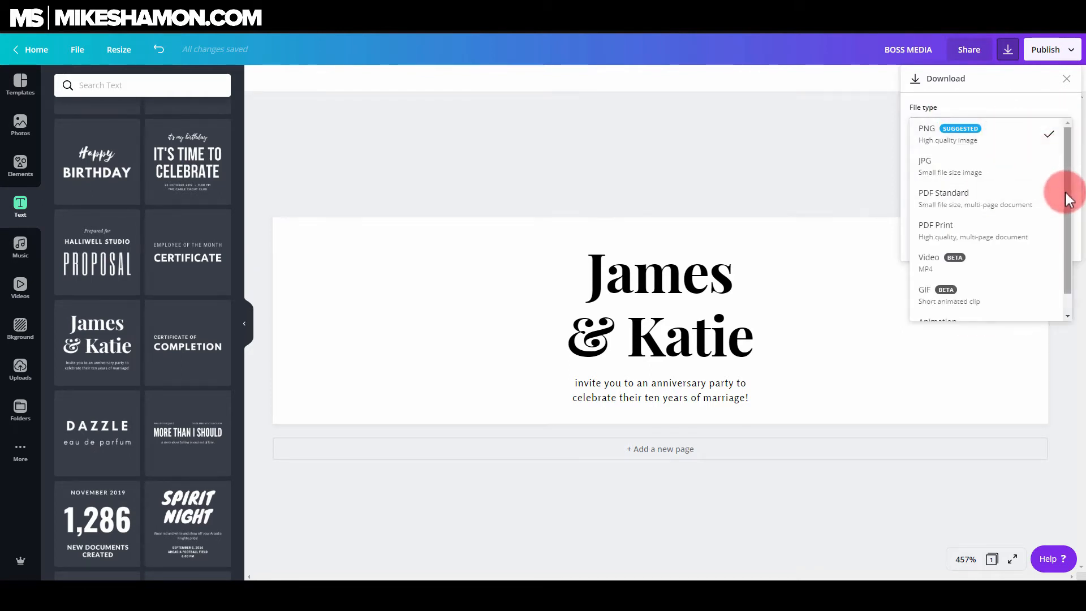
pyautogui.moveTo(1066, 193); pyautogui.dragTo(1065, 312)
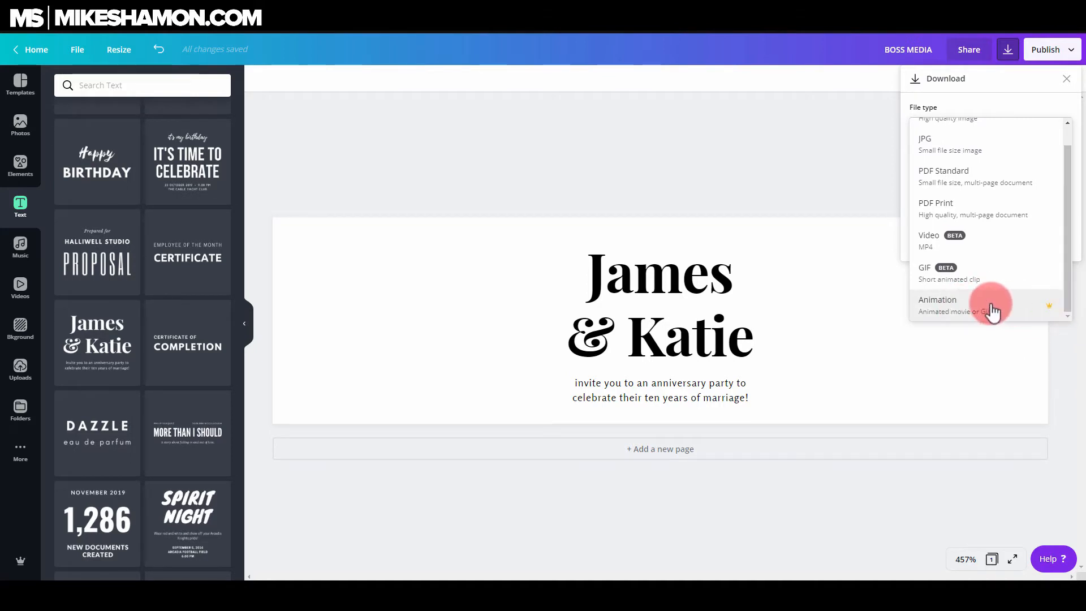
pyautogui.click(1071, 123)
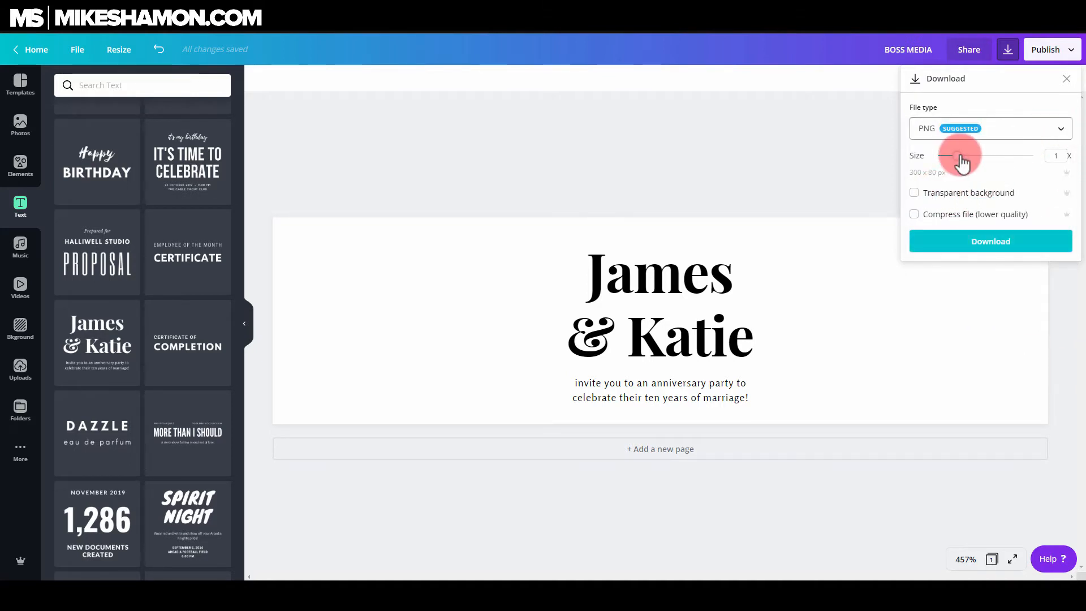
# Try the PNG size slider at 1.5x, return it to 1x and close the download panel
pyautogui.moveTo(957, 154)
pyautogui.mouseDown()
pyautogui.moveTo(974, 157)
pyautogui.moveTo(946, 152)
pyautogui.mouseUp()
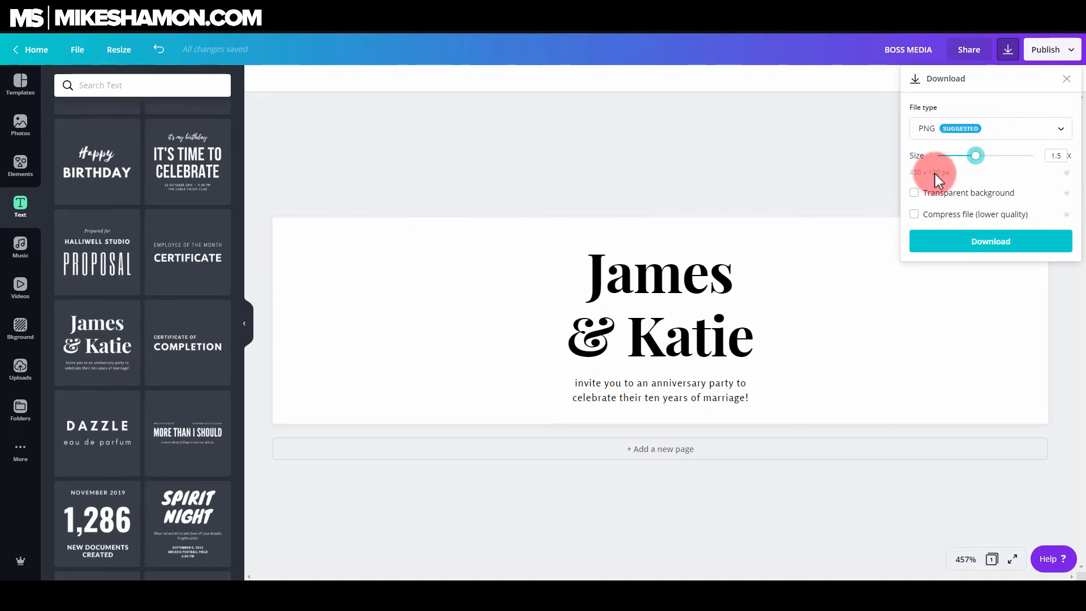
pyautogui.moveTo(975, 156)
pyautogui.mouseDown()
pyautogui.moveTo(994, 156)
pyautogui.moveTo(963, 165)
pyautogui.mouseUp()
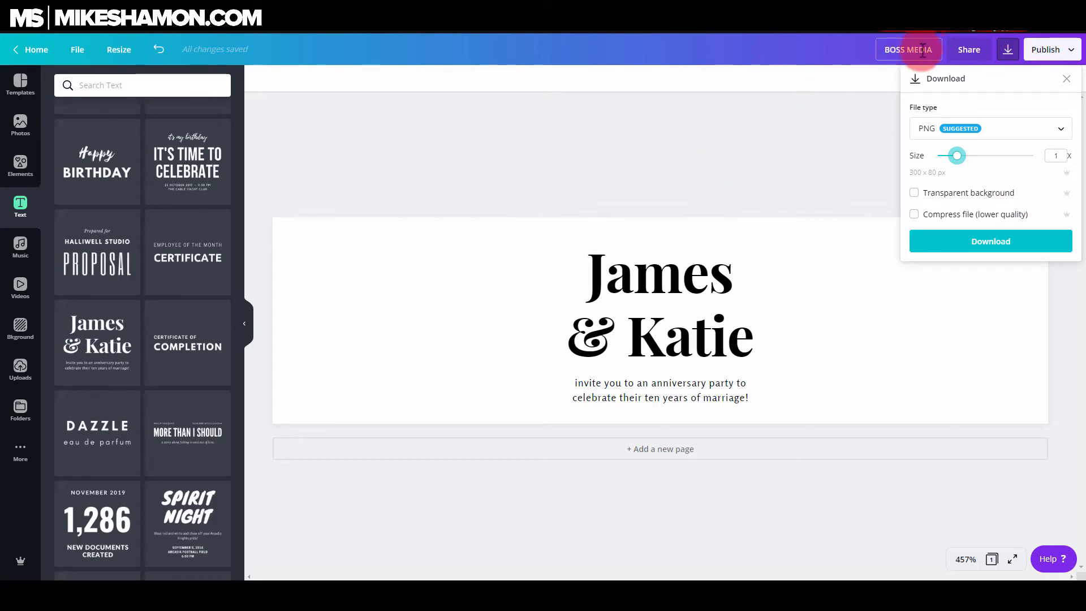
pyautogui.click(389, 235)
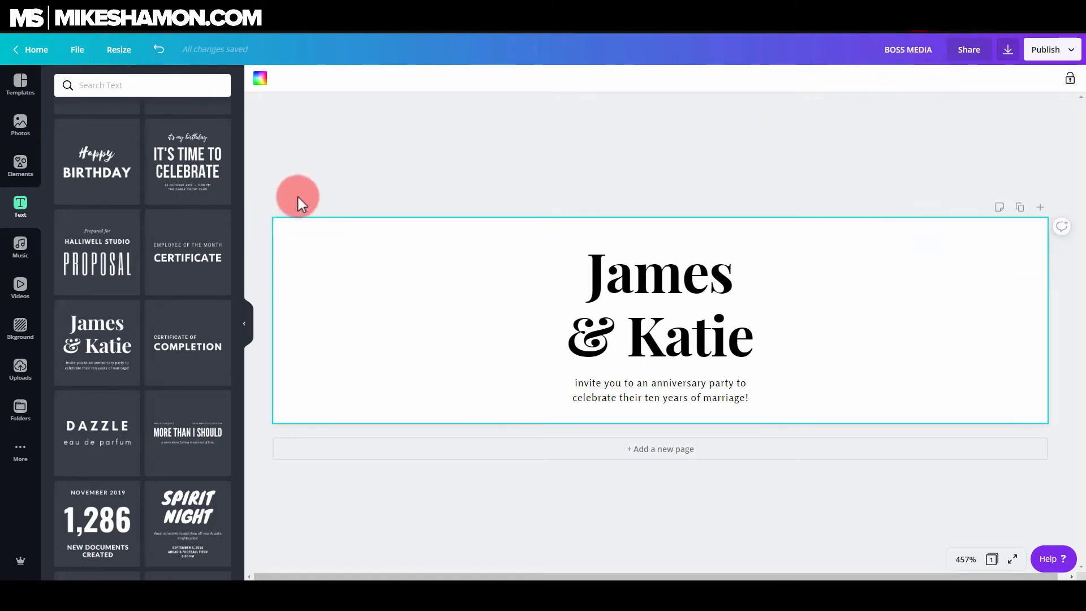
# Delete the James & Katie heading and its subtitle from the banner
pyautogui.click(23, 286)
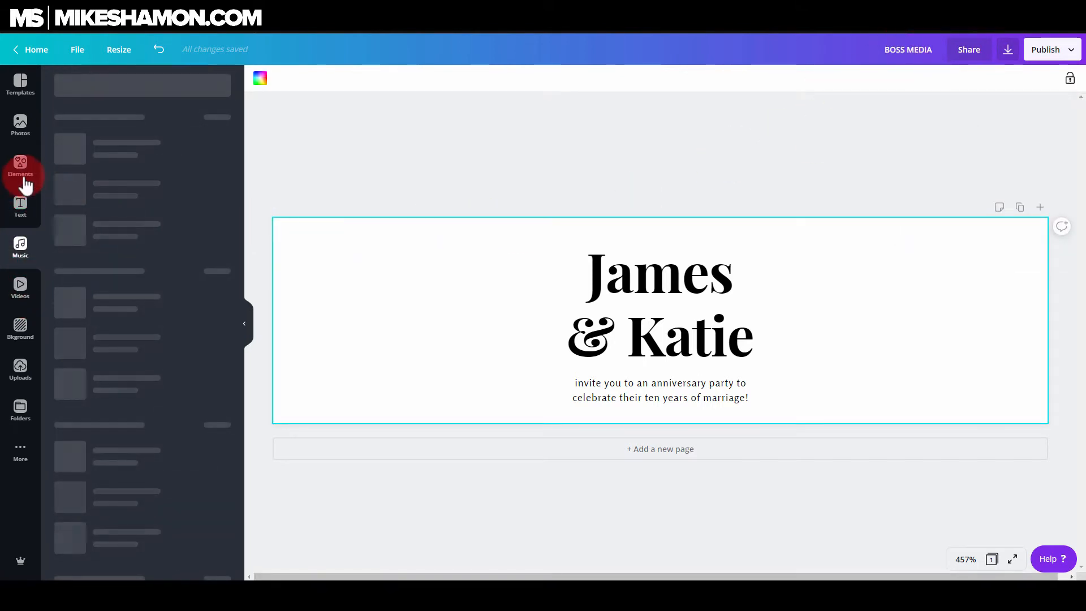
pyautogui.click(19, 202)
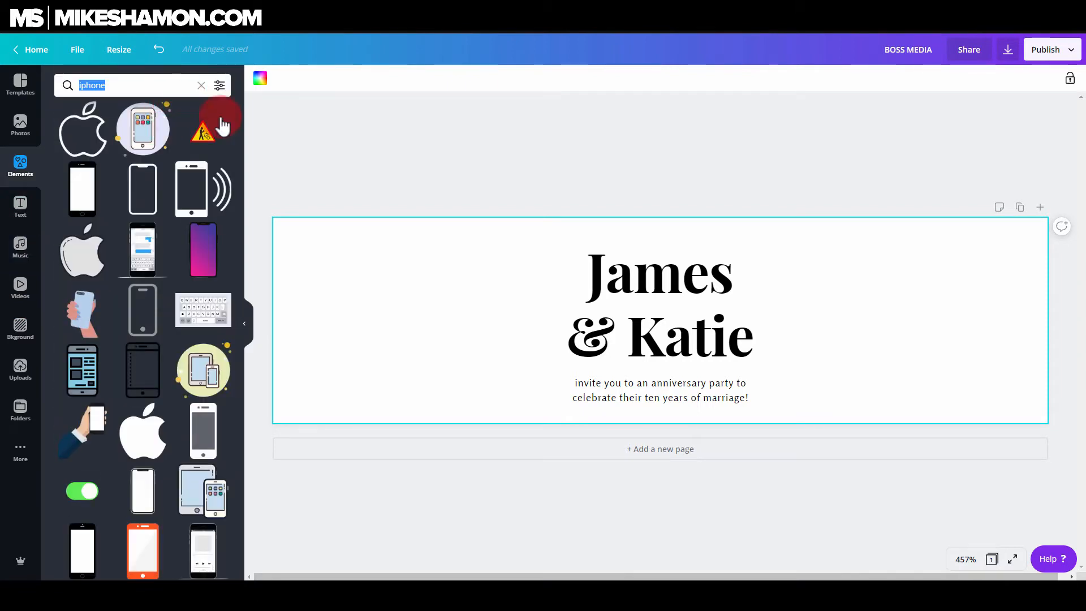
pyautogui.click(740, 340)
pyautogui.press('Delete')
pyautogui.click(684, 387)
pyautogui.click(620, 389)
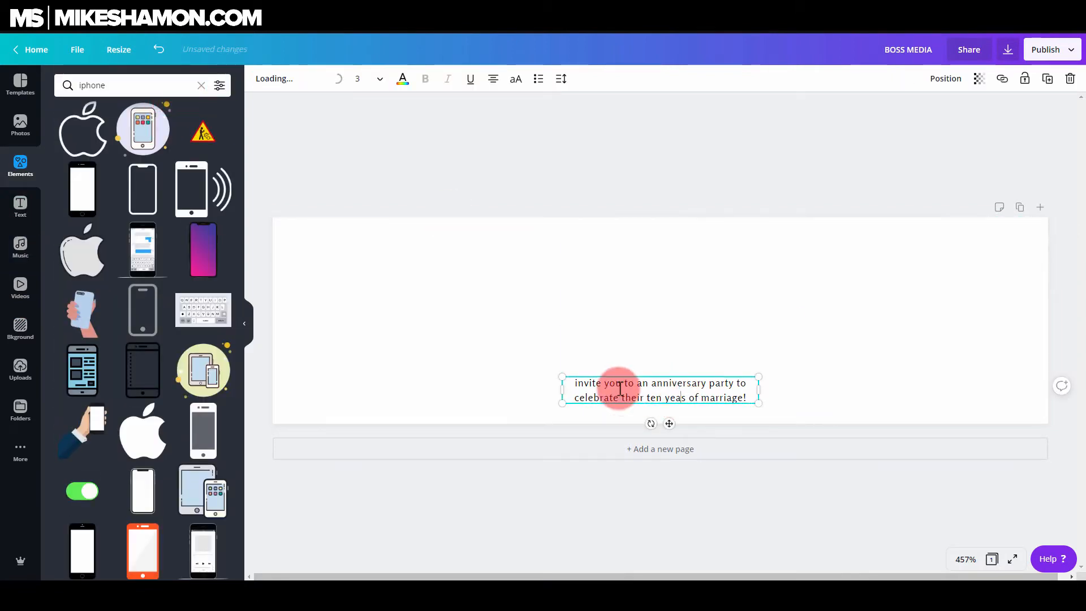
pyautogui.click(667, 171)
pyautogui.click(691, 392)
pyautogui.press('Delete')
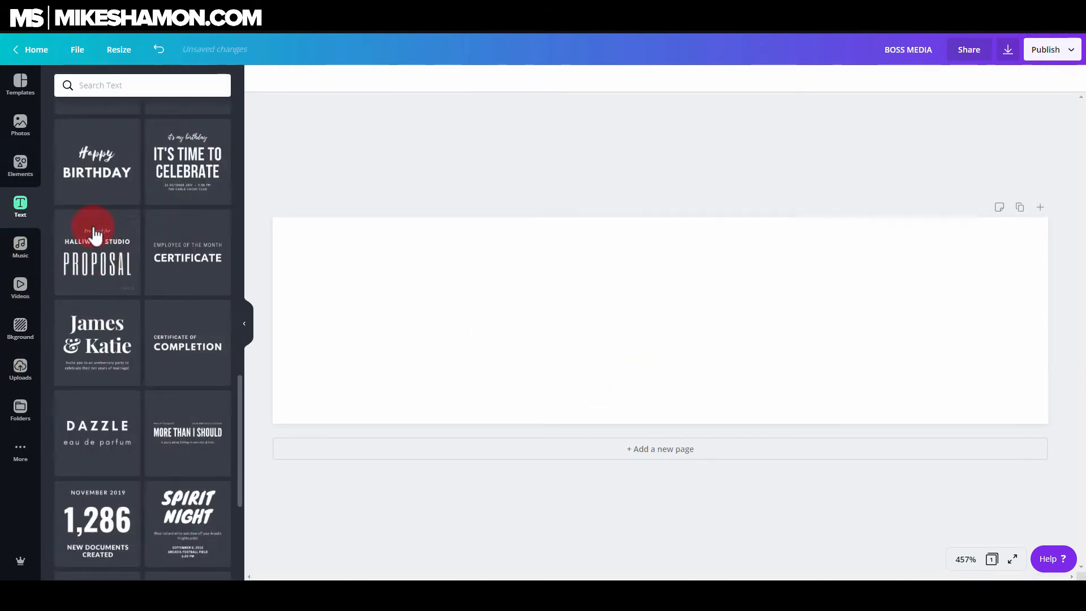
# Add a heading to the banner and change its text to BOSS MEDIA
pyautogui.scroll(10, 164, 272)
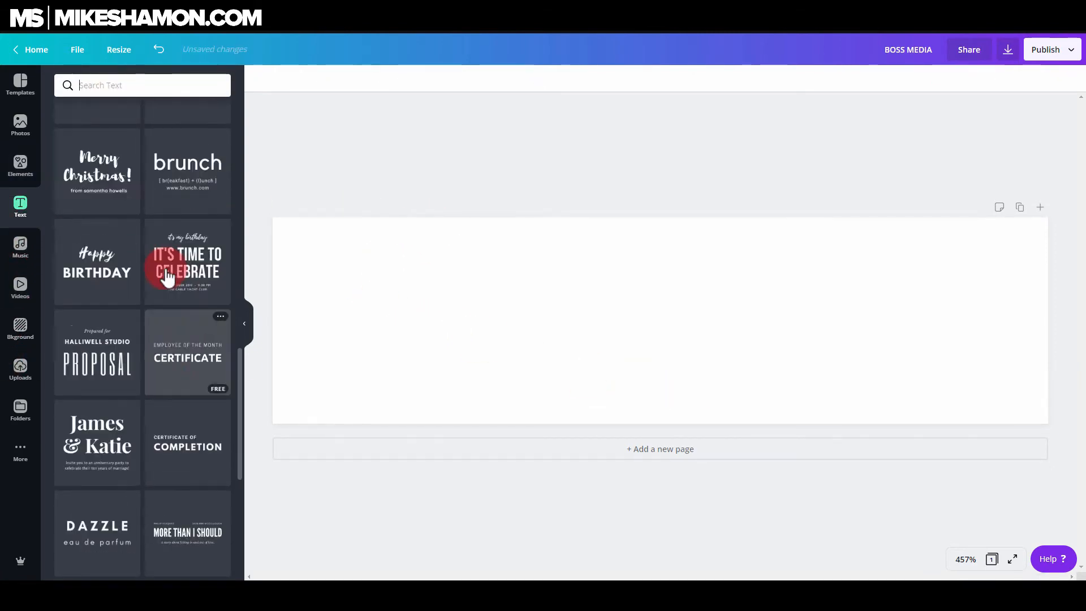
pyautogui.click(130, 134)
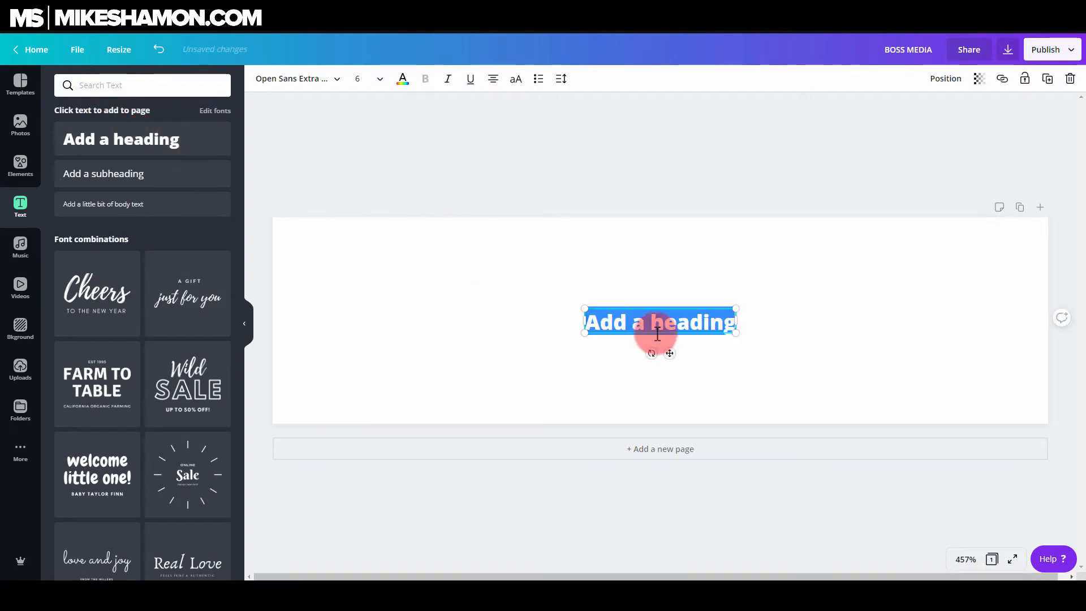
pyautogui.doubleClick(697, 324)
pyautogui.write('Bo')
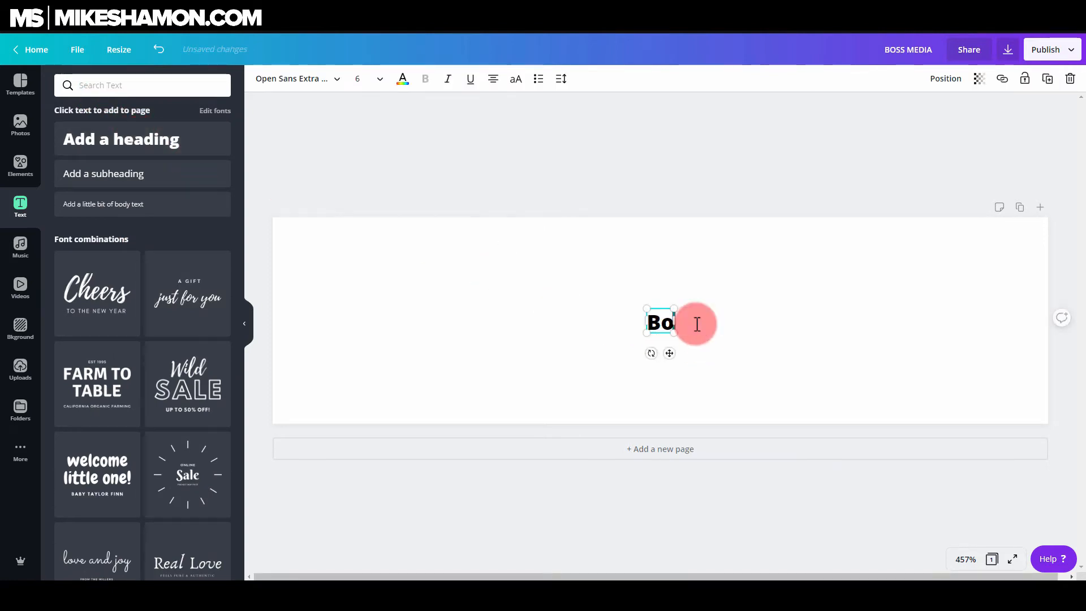
pyautogui.write('OSS MEDIA')
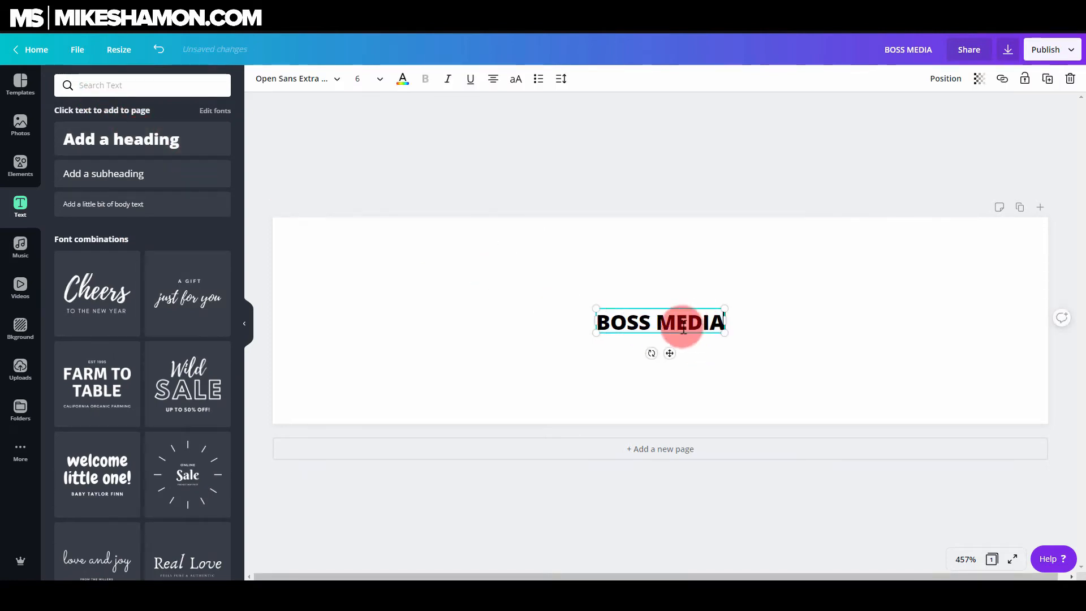
# Enlarge the BOSS MEDIA heading to font size 34 so it spans the width of the banner
pyautogui.moveTo(726, 308); pyautogui.dragTo(1028, 213)
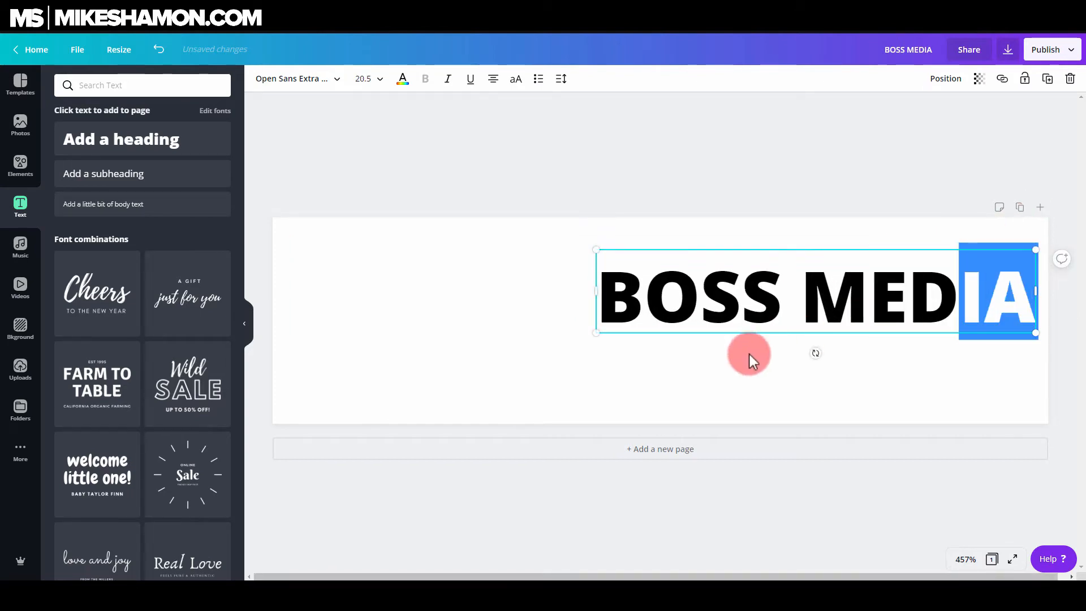
pyautogui.moveTo(877, 318); pyautogui.dragTo(562, 396)
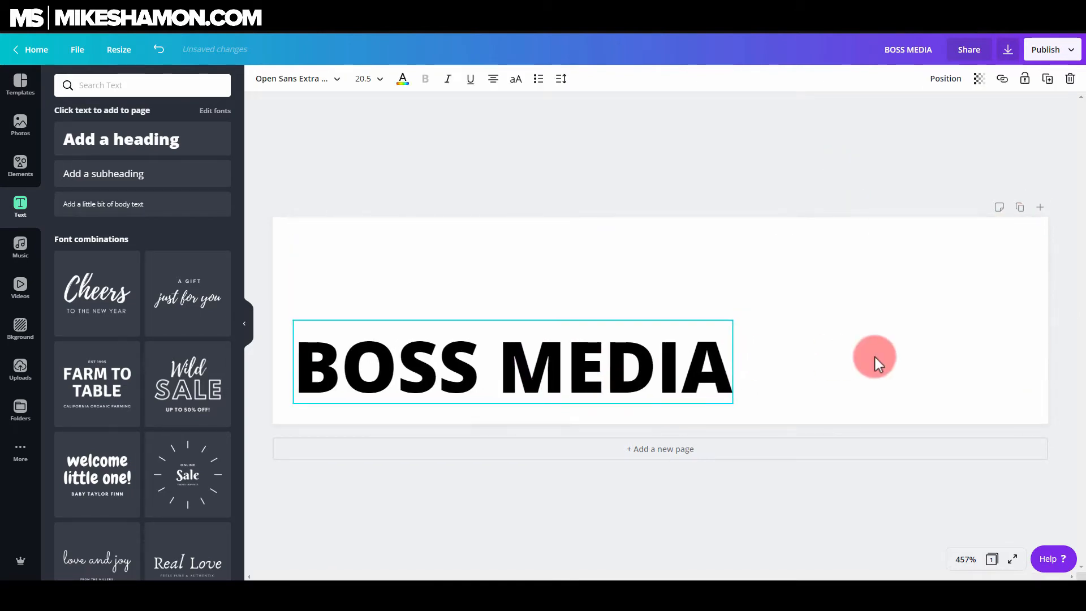
pyautogui.moveTo(733, 320); pyautogui.dragTo(996, 186)
pyautogui.moveTo(843, 315); pyautogui.dragTo(847, 298)
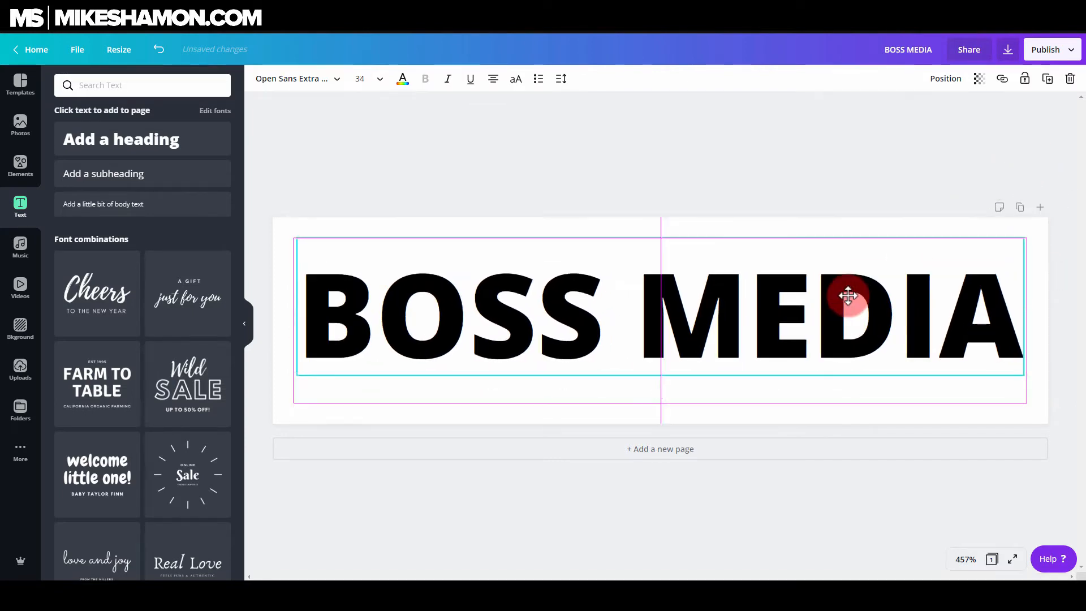
pyautogui.click(845, 158)
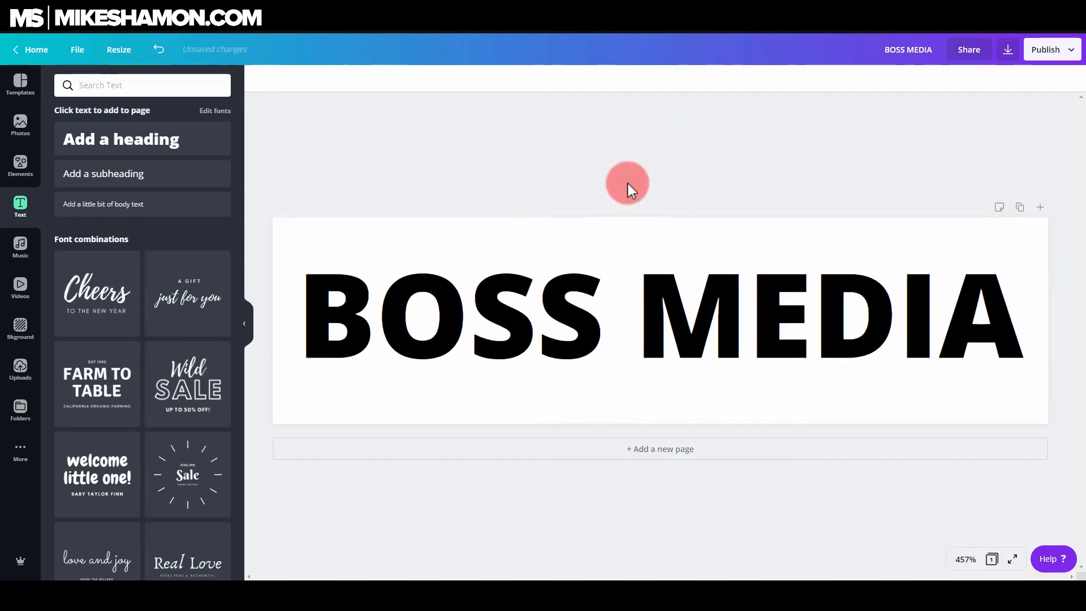
# Set the heading's letter spacing to -61 and reduce its line height to about 1
pyautogui.click(594, 279)
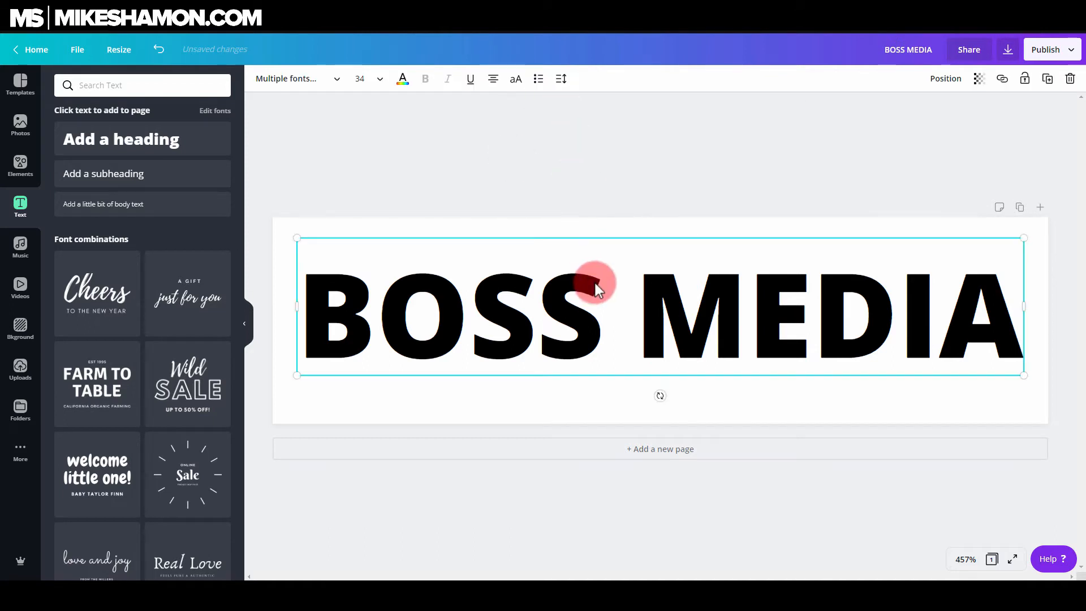
pyautogui.click(562, 91)
pyautogui.moveTo(627, 113); pyautogui.dragTo(632, 119)
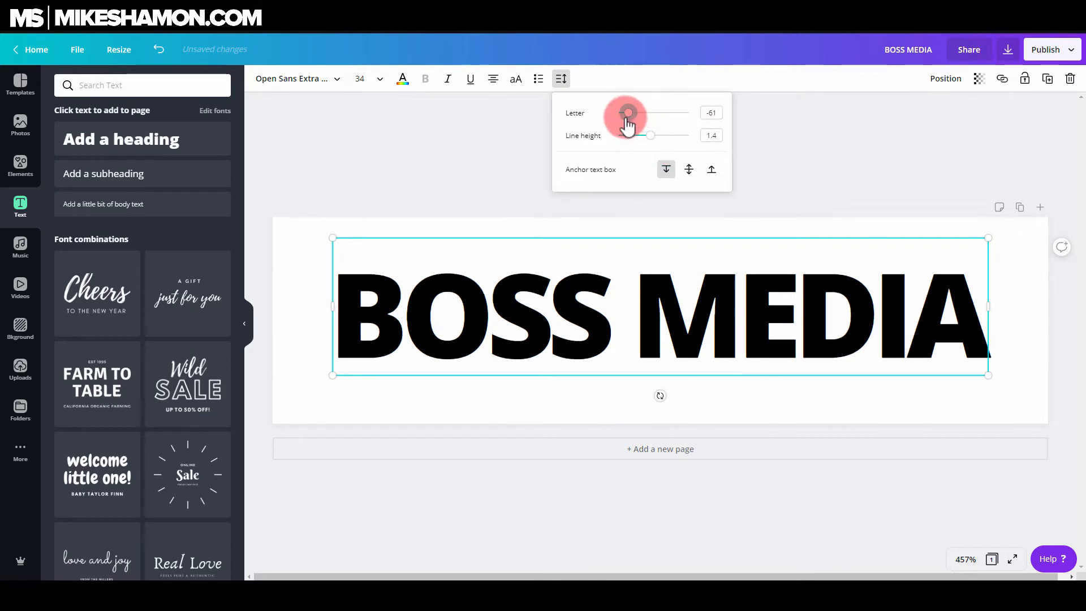
pyautogui.moveTo(646, 136); pyautogui.dragTo(636, 136)
# Colour the heading text dark blue, #0d51ab
pyautogui.click(402, 81)
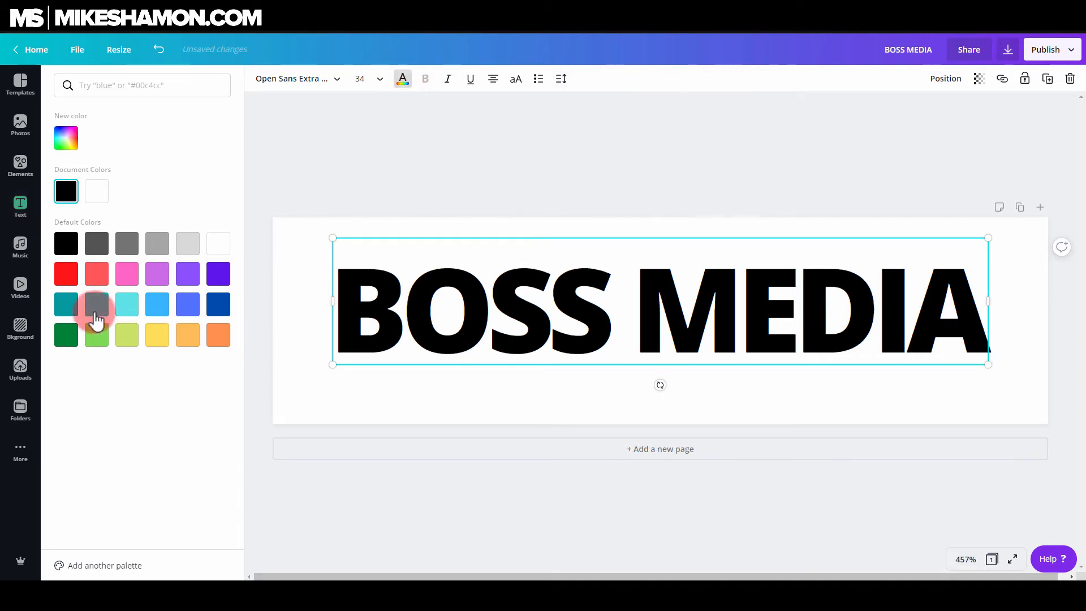
pyautogui.click(96, 244)
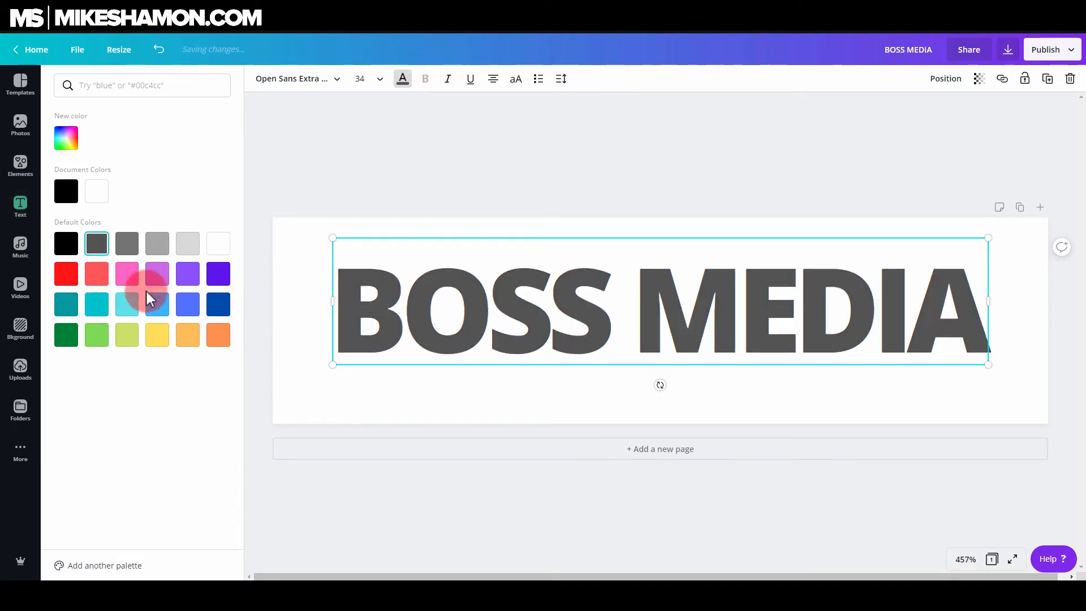
pyautogui.click(189, 305)
pyautogui.click(218, 305)
pyautogui.click(66, 138)
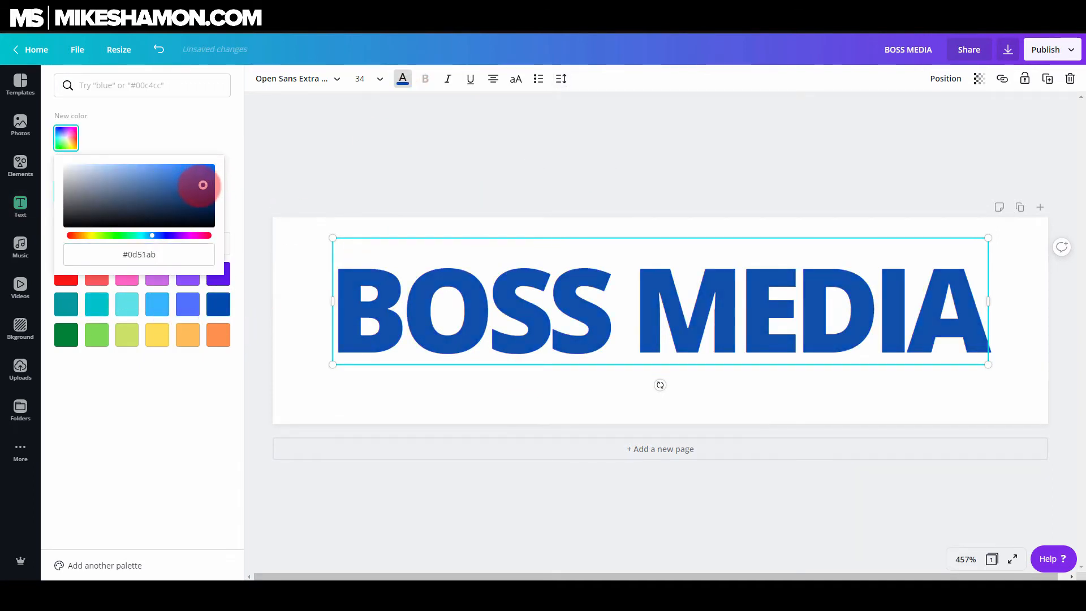
pyautogui.press('Escape')
pyautogui.press('Escape')
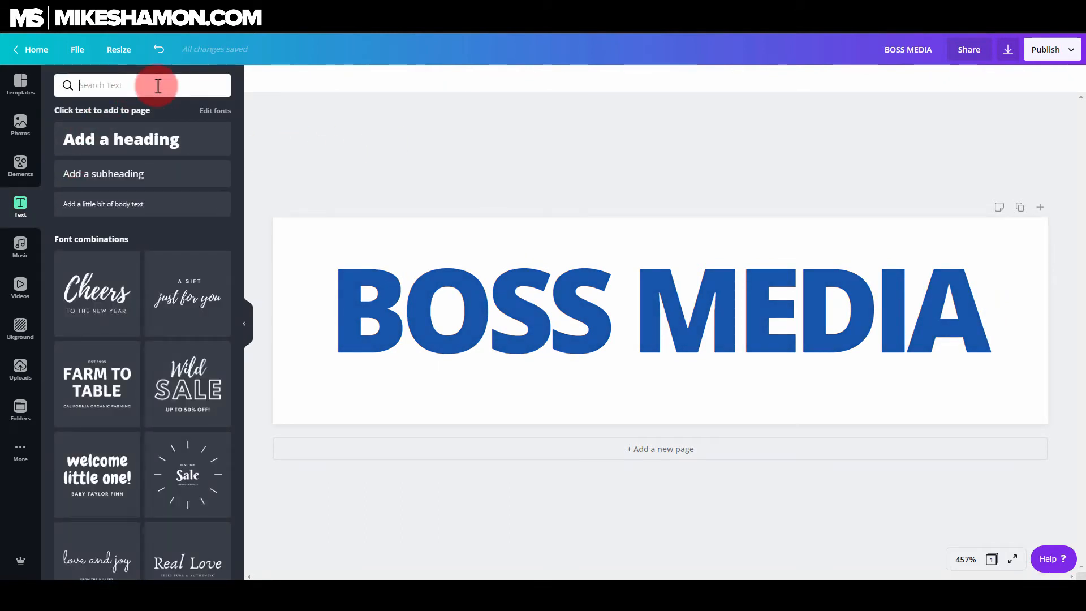
# Search the elements for BUSINESS and add the globe-with-people icon to the banner
pyautogui.click(21, 166)
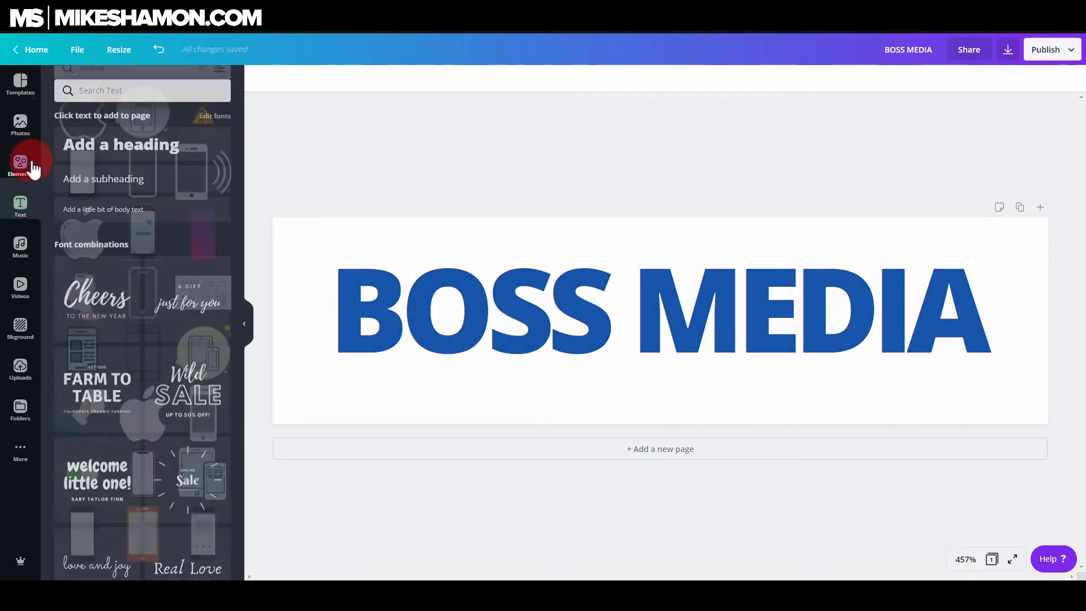
pyautogui.click(168, 89)
pyautogui.write('iphone')
pyautogui.press('Return')
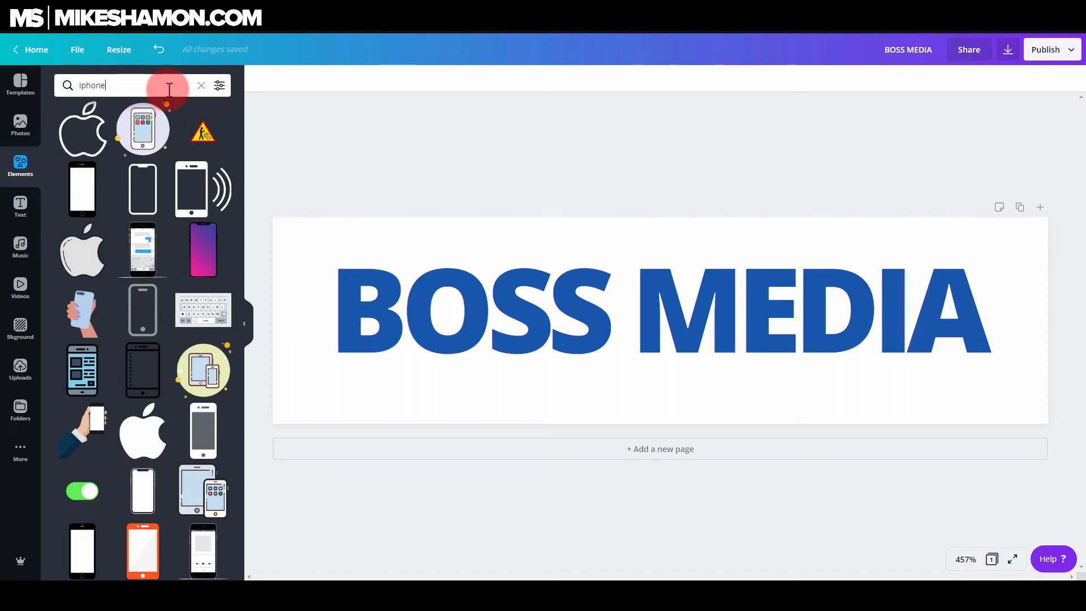
pyautogui.press('BackSpace')
pyautogui.press('BackSpace')
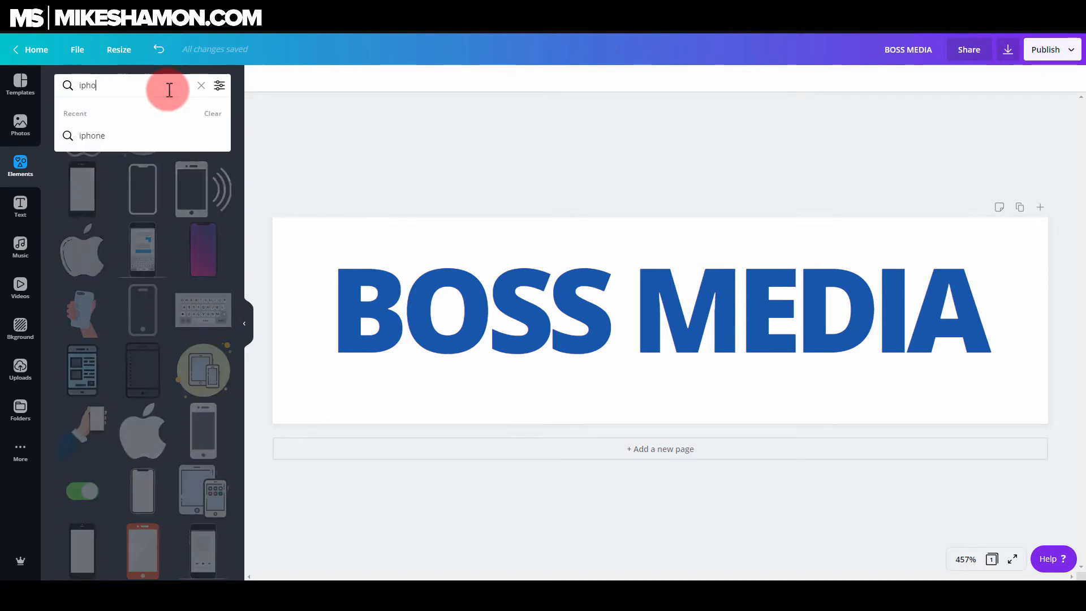
pyautogui.write('BUSINESS')
pyautogui.press('Return')
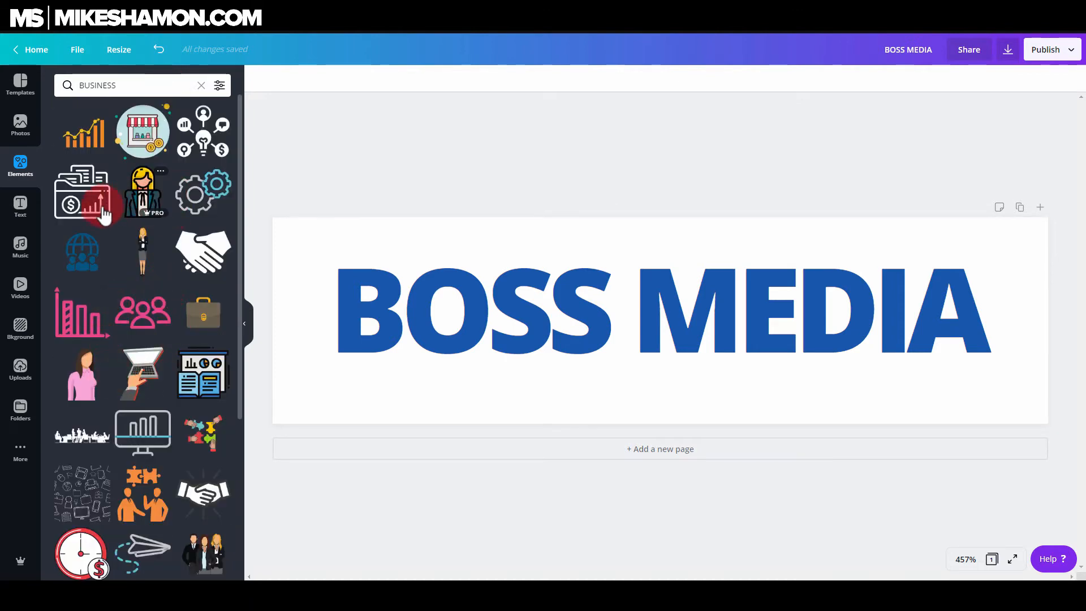
pyautogui.scroll(-3, 204, 215)
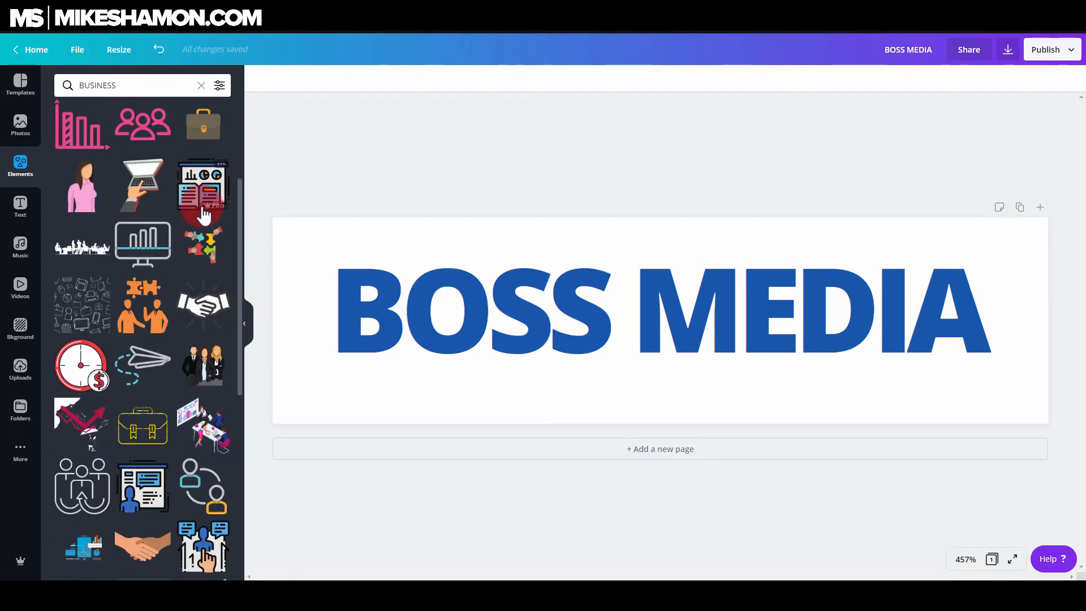
pyautogui.scroll(-3, 188, 330)
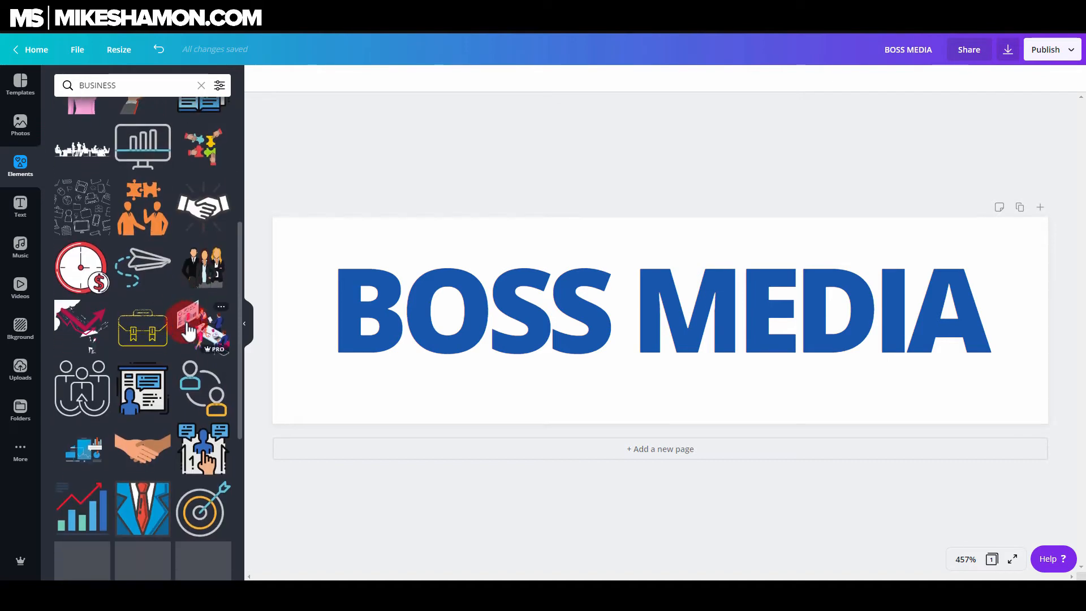
pyautogui.scroll(-2, 188, 330)
pyautogui.scroll(8, 87, 323)
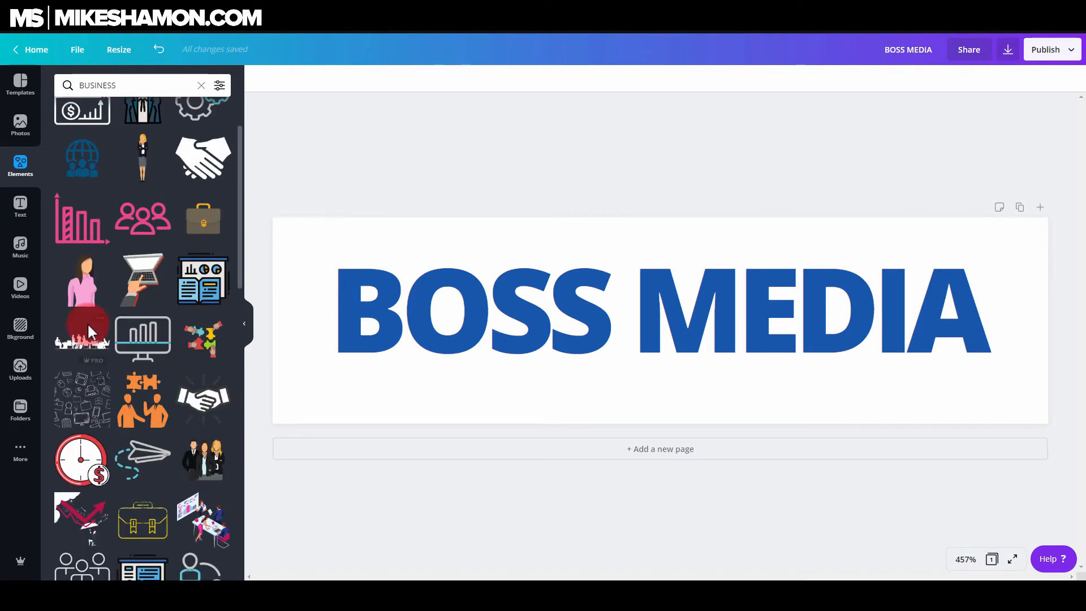
pyautogui.click(88, 259)
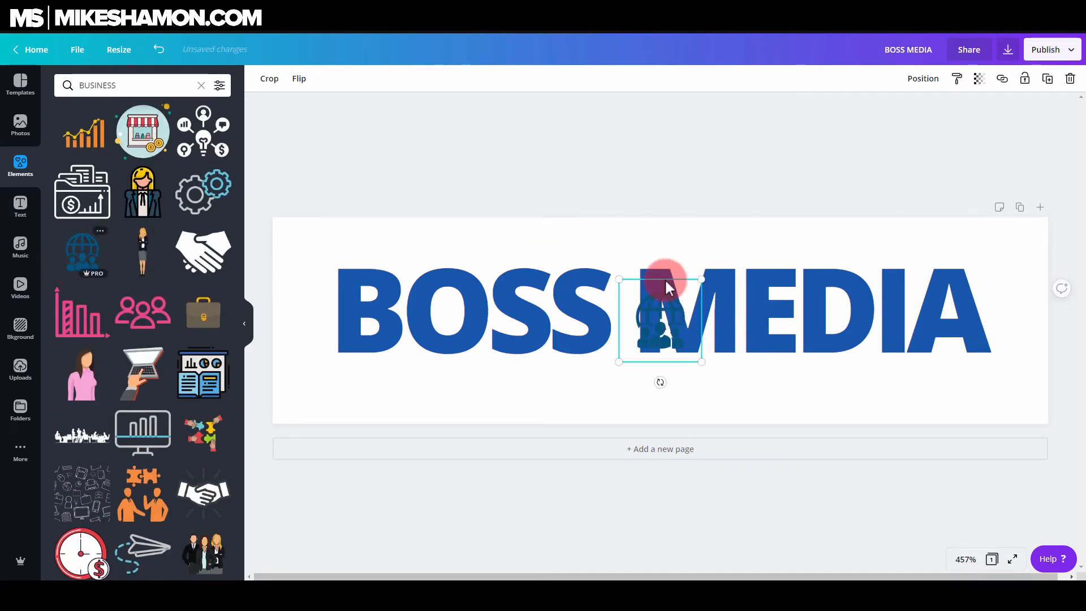
# Enlarge the globe icon and move it over the middle of the heading
pyautogui.moveTo(704, 281); pyautogui.dragTo(815, 197)
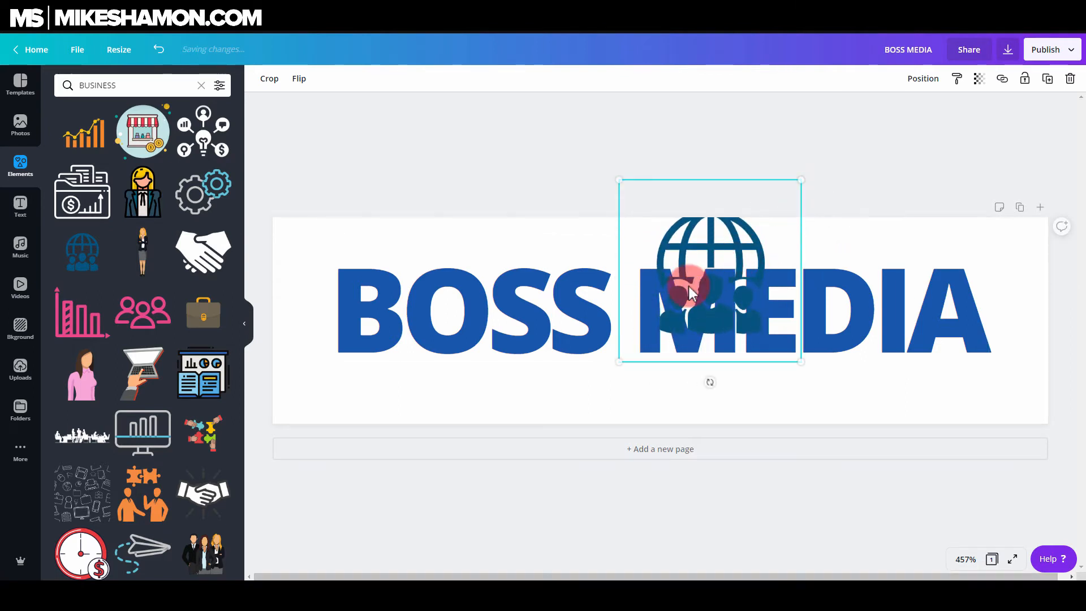
pyautogui.moveTo(749, 249); pyautogui.dragTo(677, 288)
pyautogui.moveTo(732, 232); pyautogui.dragTo(850, 190)
pyautogui.moveTo(698, 310); pyautogui.dragTo(691, 328)
# Widen the space between BOSS and MEDIA in the heading
pyautogui.click(862, 330)
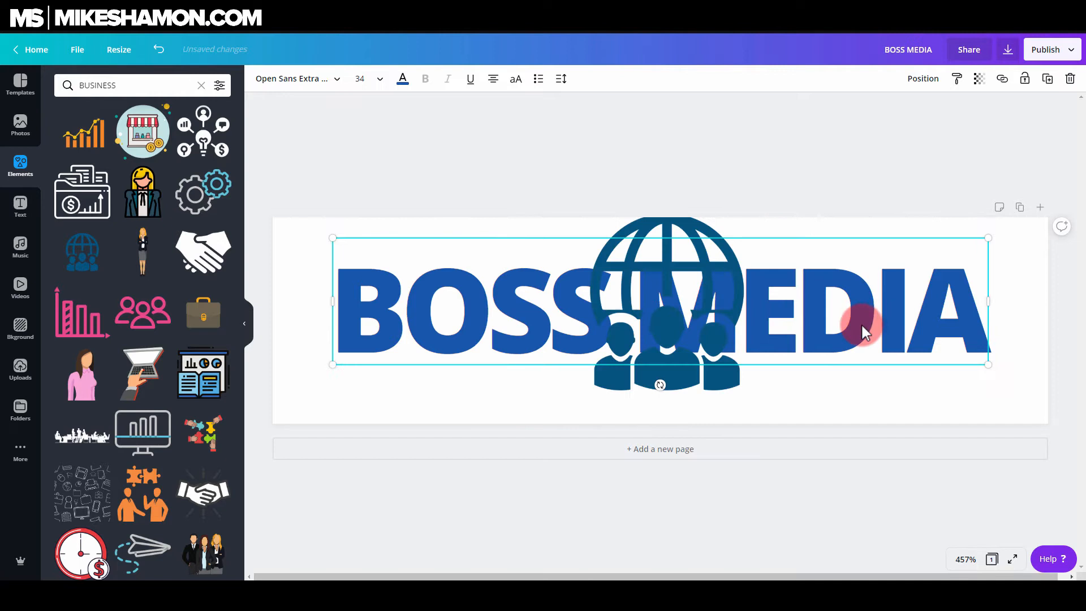
pyautogui.click(767, 328)
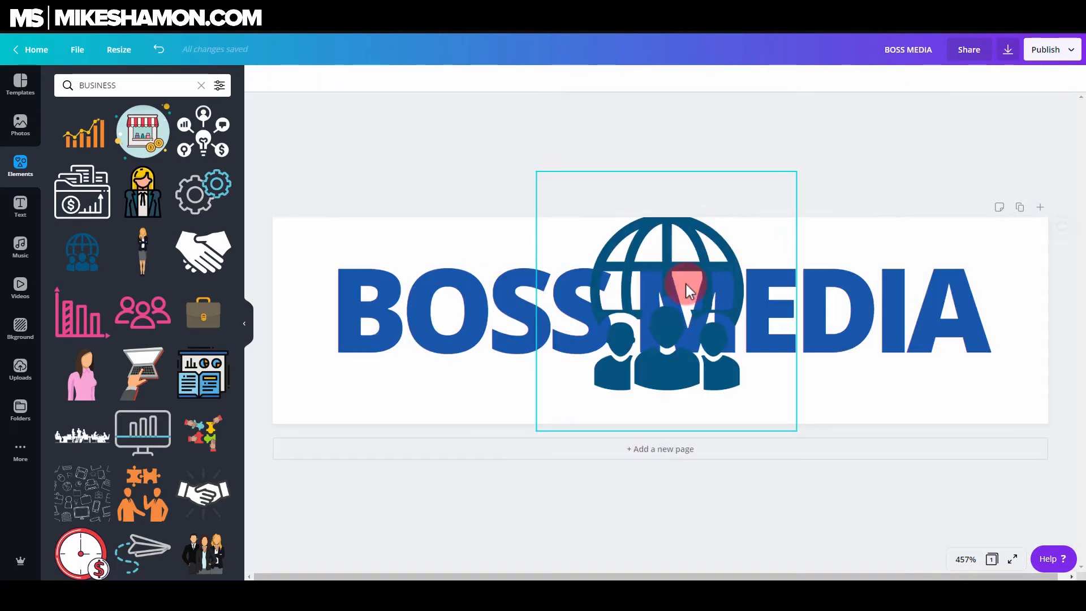
pyautogui.click(853, 311)
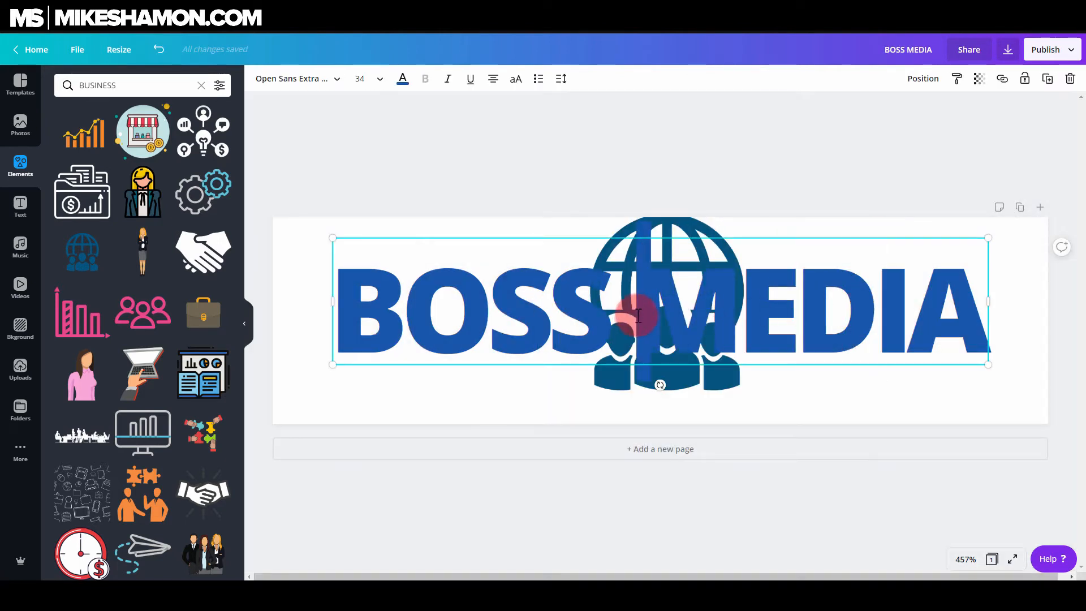
pyautogui.press('Return')
pyautogui.press('BackSpace')
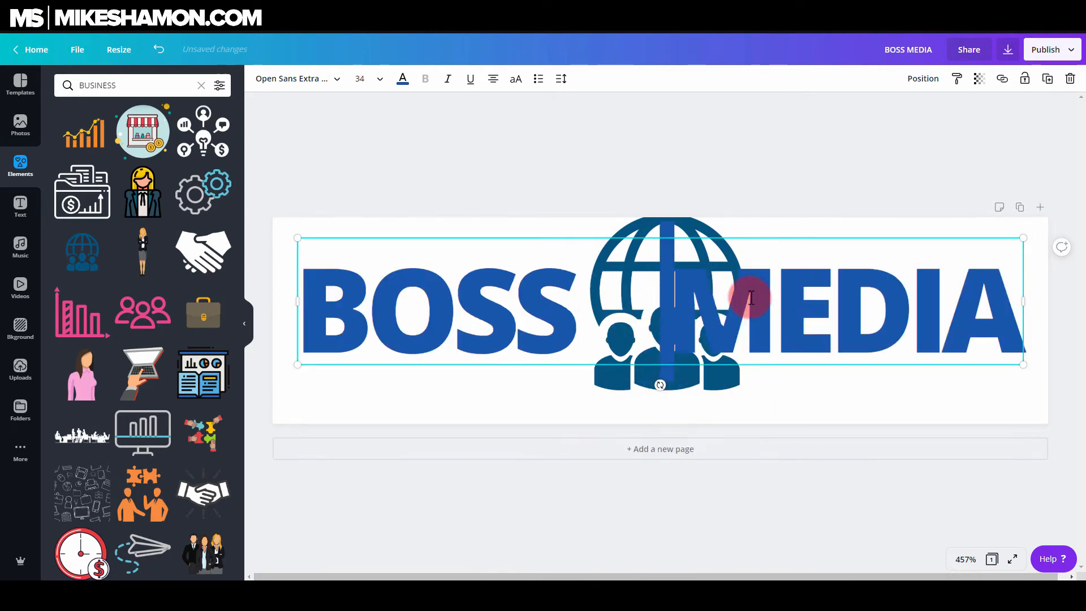
# Resize the heading to about size 36 and fit it within the banner's edges
pyautogui.moveTo(1025, 238); pyautogui.dragTo(1069, 216)
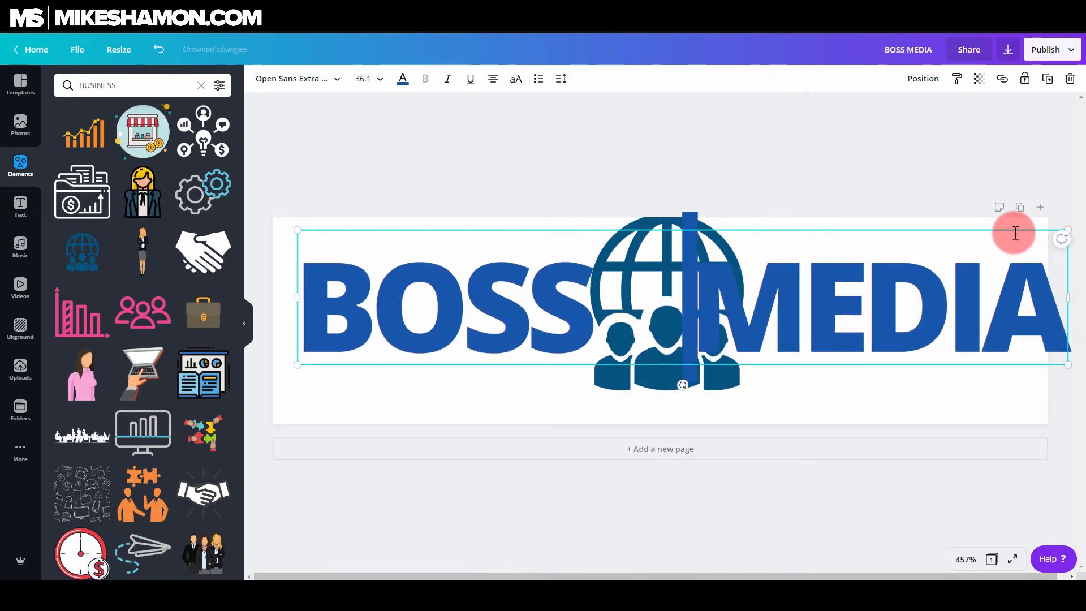
pyautogui.hotkey('ctrl', '-')
pyautogui.moveTo(380, 320); pyautogui.dragTo(334, 366)
pyautogui.click(435, 143)
pyautogui.moveTo(512, 297)
pyautogui.mouseDown()
pyautogui.moveTo(490, 307)
pyautogui.moveTo(501, 304)
pyautogui.mouseUp()
pyautogui.moveTo(1010, 252); pyautogui.dragTo(994, 251)
# Shrink the globe icon and center it in the gap between BOSS and MEDIA
pyautogui.click(711, 261)
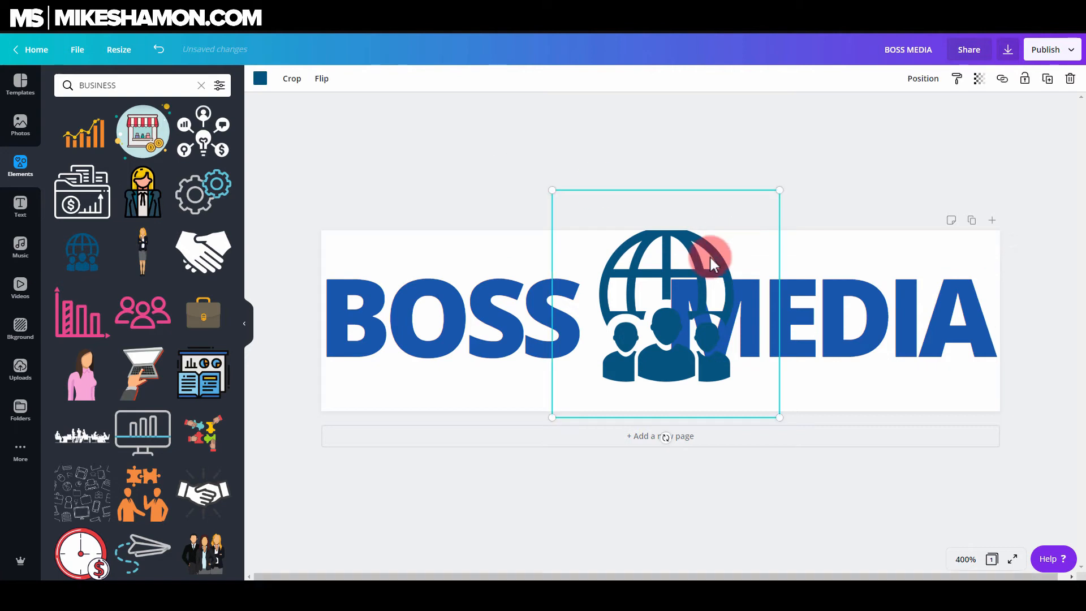
pyautogui.moveTo(778, 198); pyautogui.dragTo(703, 235)
pyautogui.moveTo(660, 290)
pyautogui.mouseDown()
pyautogui.moveTo(644, 279)
pyautogui.moveTo(650, 274)
pyautogui.mouseUp()
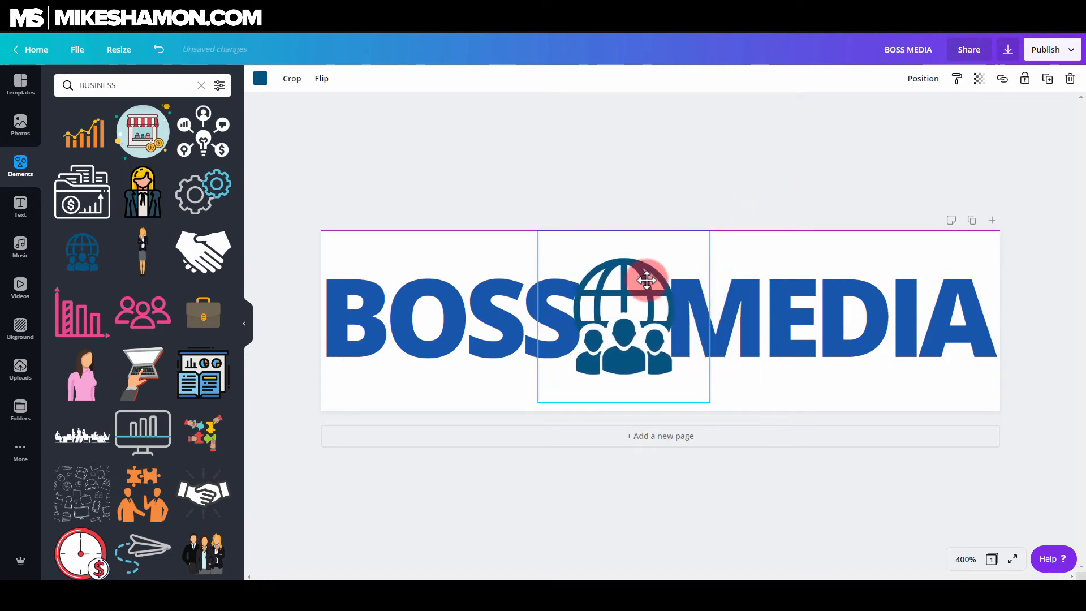
# Set the heading's letter spacing to -88
pyautogui.click(449, 339)
pyautogui.click(561, 79)
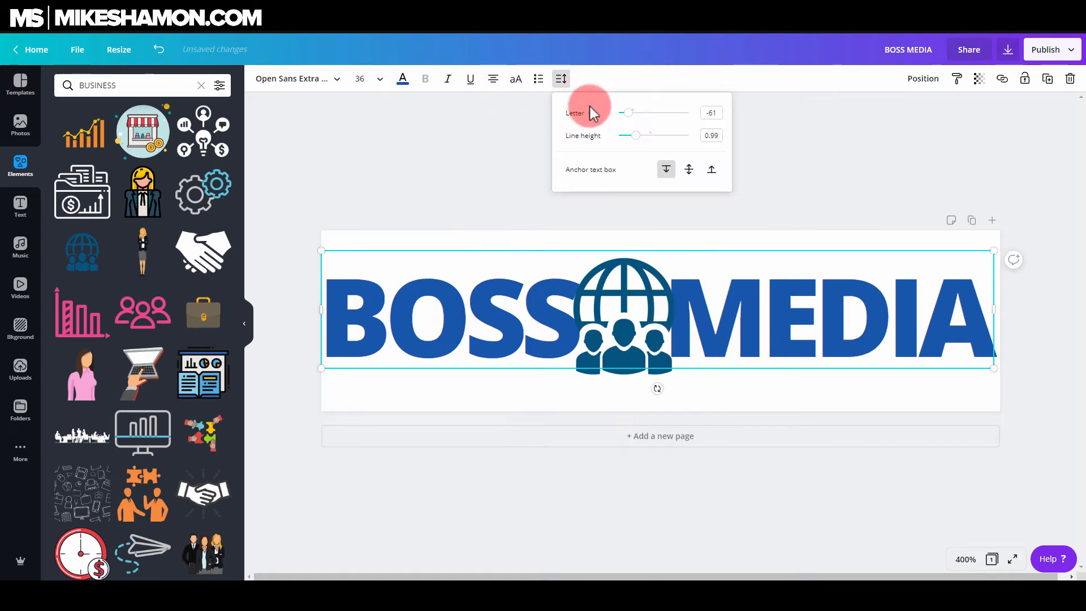
pyautogui.moveTo(629, 116); pyautogui.dragTo(629, 120)
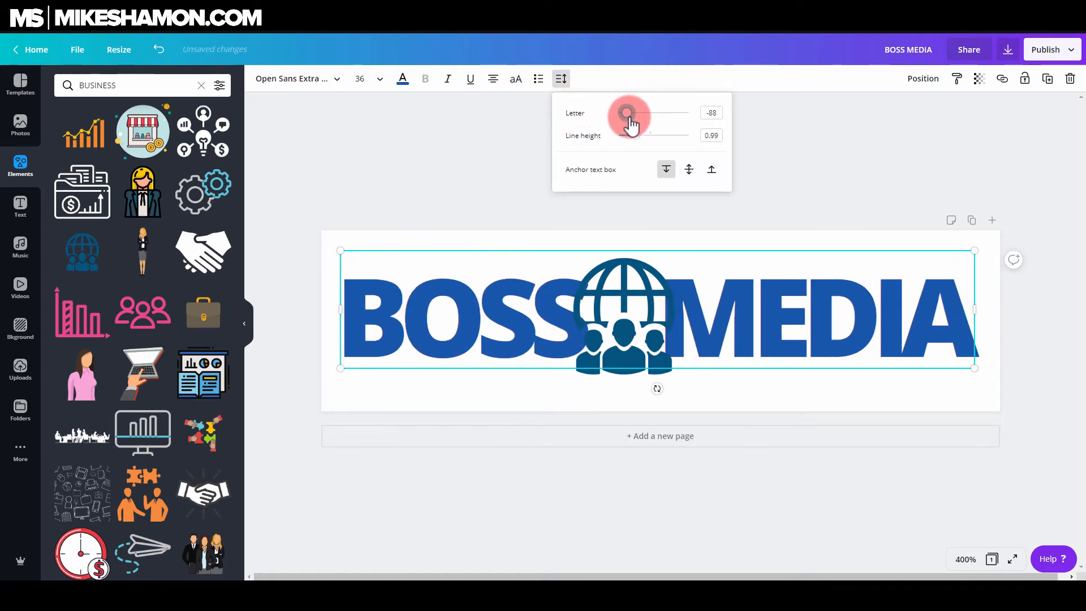
# Insert a line break between BOSS and MEDIA in the heading text
pyautogui.doubleClick(670, 291)
pyautogui.click(793, 311)
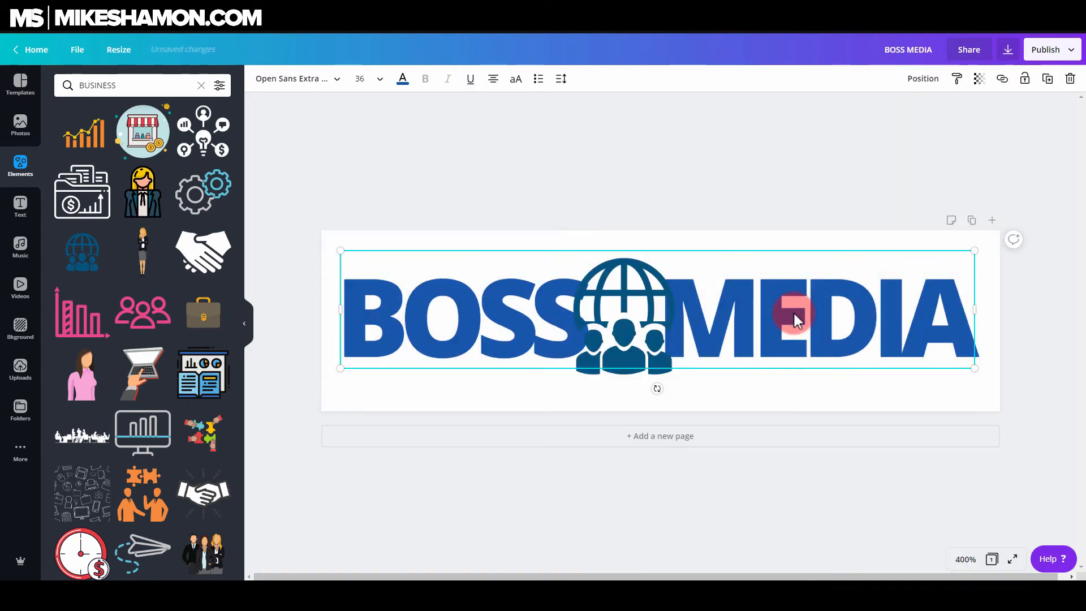
pyautogui.doubleClick(743, 321)
pyautogui.click(678, 325)
pyautogui.press('Return')
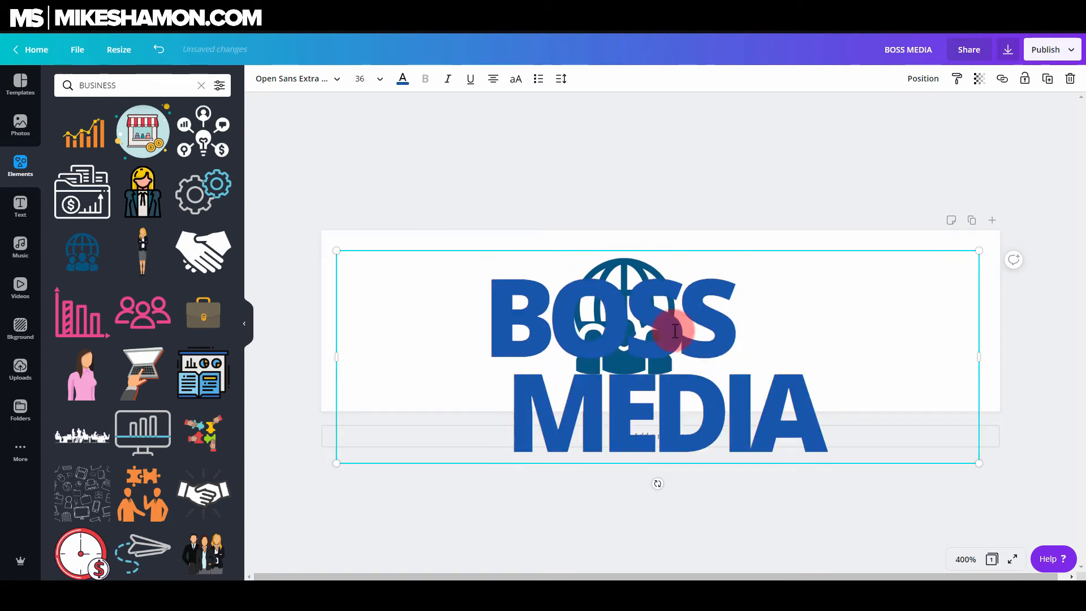
# Widen the heading's text box back to one line and resize it to about size 32 within the banner
pyautogui.moveTo(336, 258); pyautogui.dragTo(257, 245)
pyautogui.click(839, 151)
pyautogui.click(812, 336)
pyautogui.moveTo(810, 329); pyautogui.dragTo(847, 328)
pyautogui.moveTo(1018, 370); pyautogui.dragTo(934, 346)
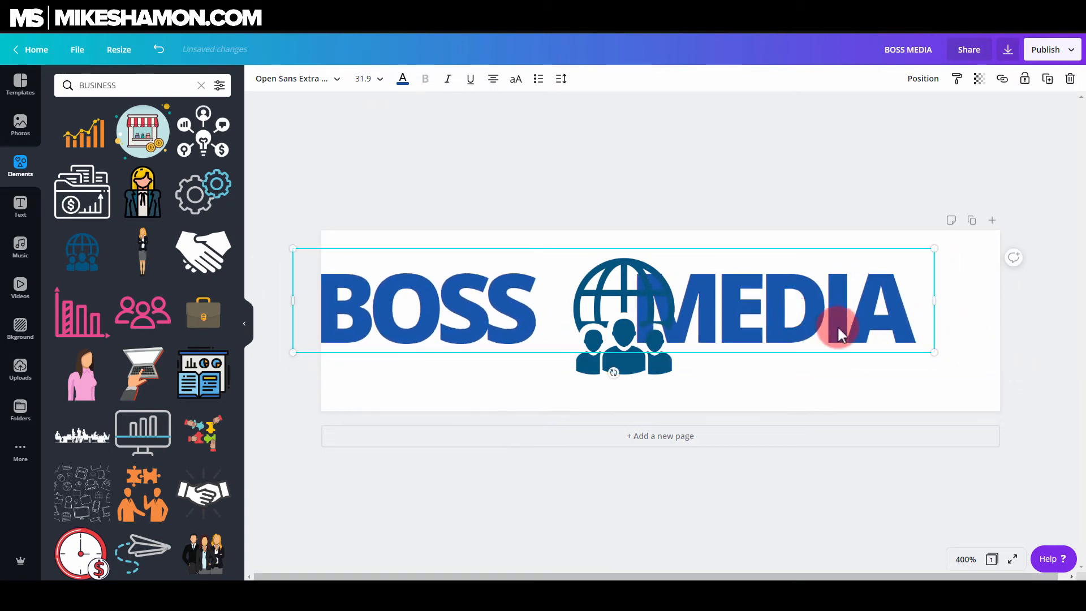
pyautogui.moveTo(834, 330); pyautogui.dragTo(818, 335)
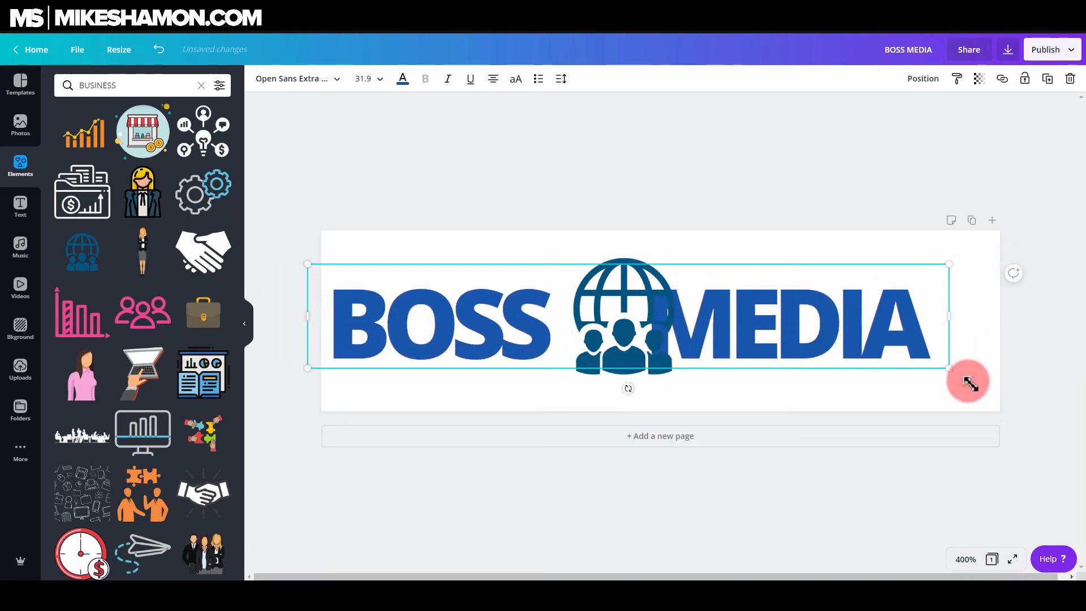
pyautogui.moveTo(969, 383); pyautogui.dragTo(980, 383)
# Try to crop the globe icon and leave the crop without changes
pyautogui.click(685, 332)
pyautogui.doubleClick(684, 332)
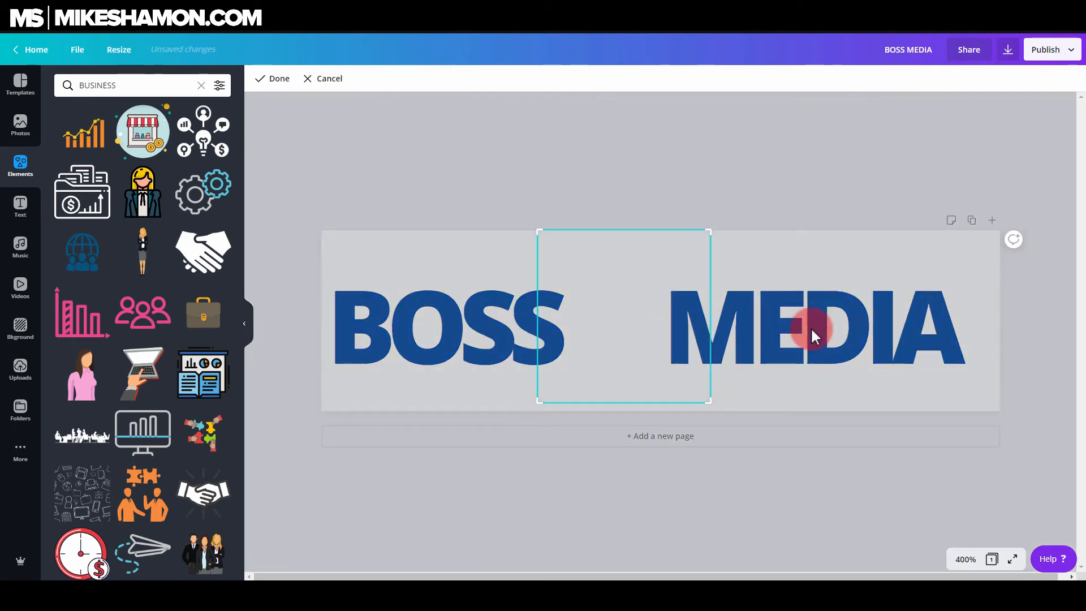
pyautogui.click(812, 336)
pyautogui.click(687, 339)
pyautogui.click(804, 216)
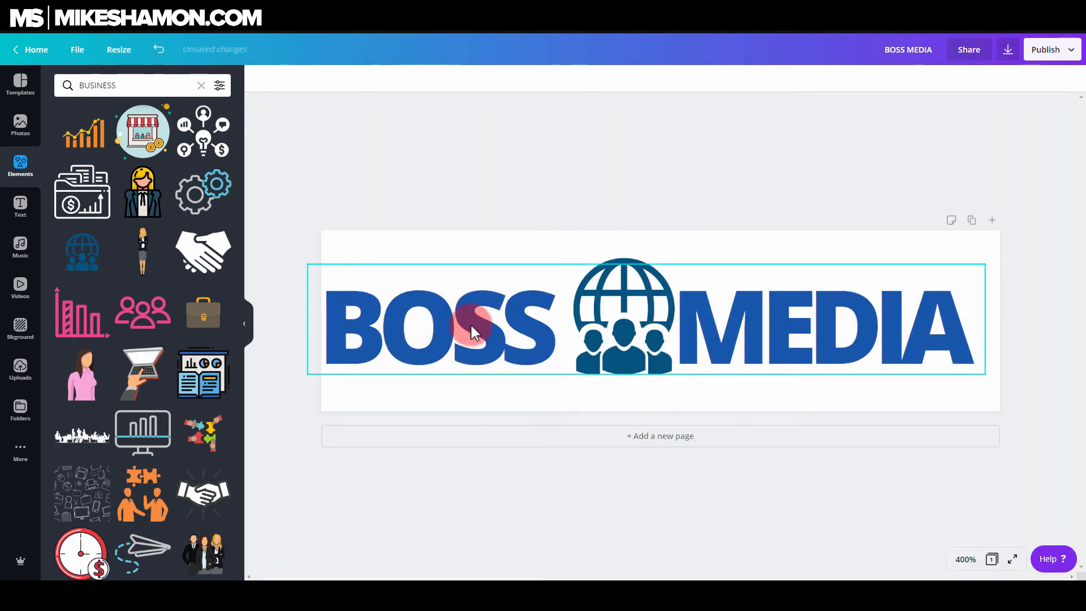
# Move the heading and enlarge it to about size 34 so it spans the banner's width
pyautogui.moveTo(465, 333); pyautogui.dragTo(472, 324)
pyautogui.click(960, 307)
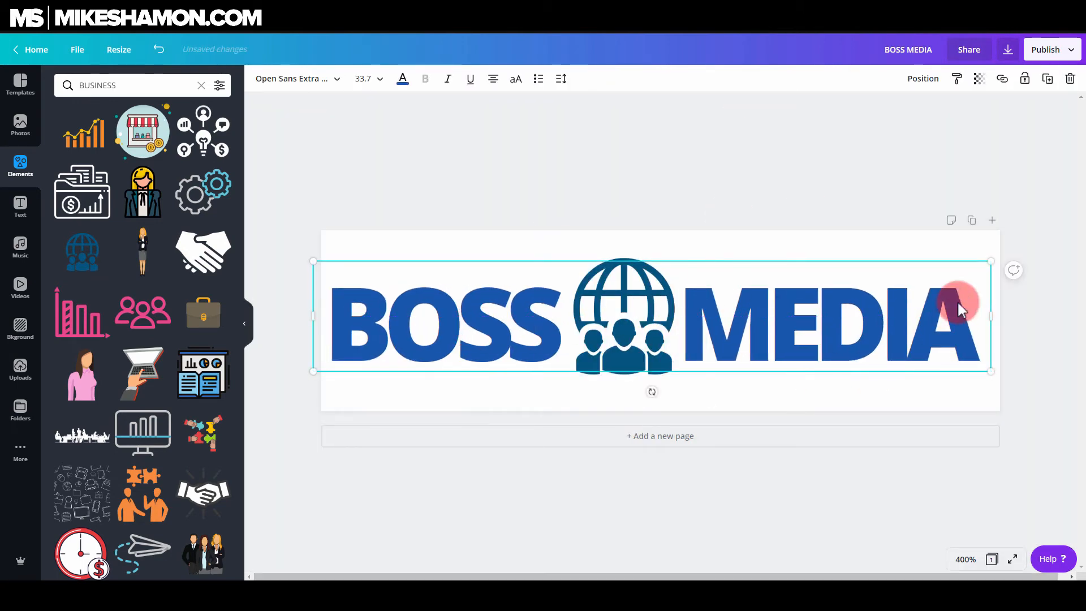
pyautogui.moveTo(997, 264); pyautogui.dragTo(1004, 260)
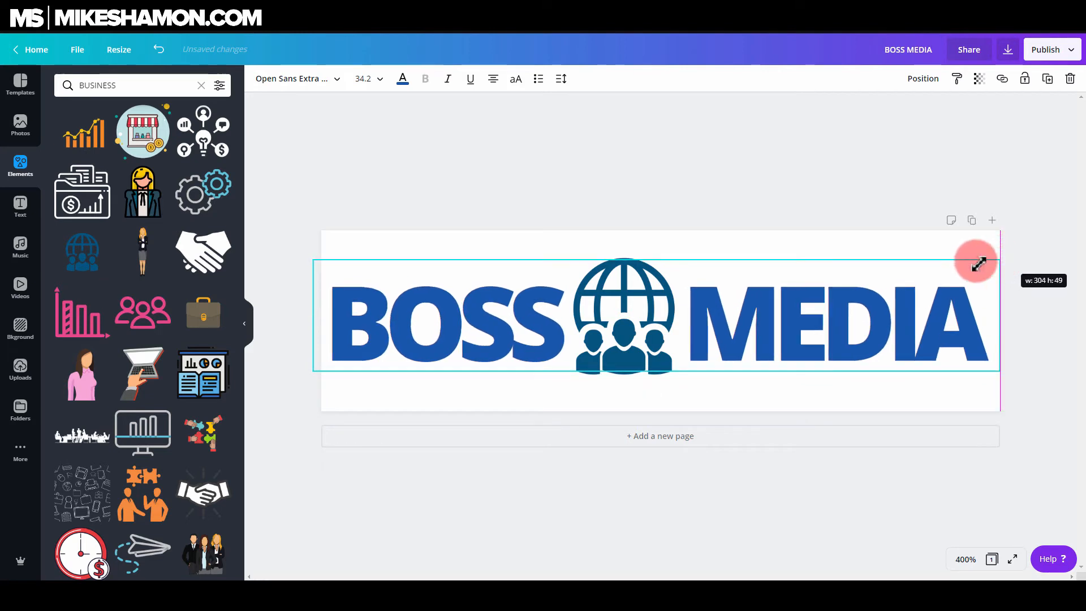
# Select the heading and globe icon together and nudge them into place within the banner
pyautogui.click(652, 318)
pyautogui.click(821, 130)
pyautogui.moveTo(854, 199); pyautogui.dragTo(452, 373)
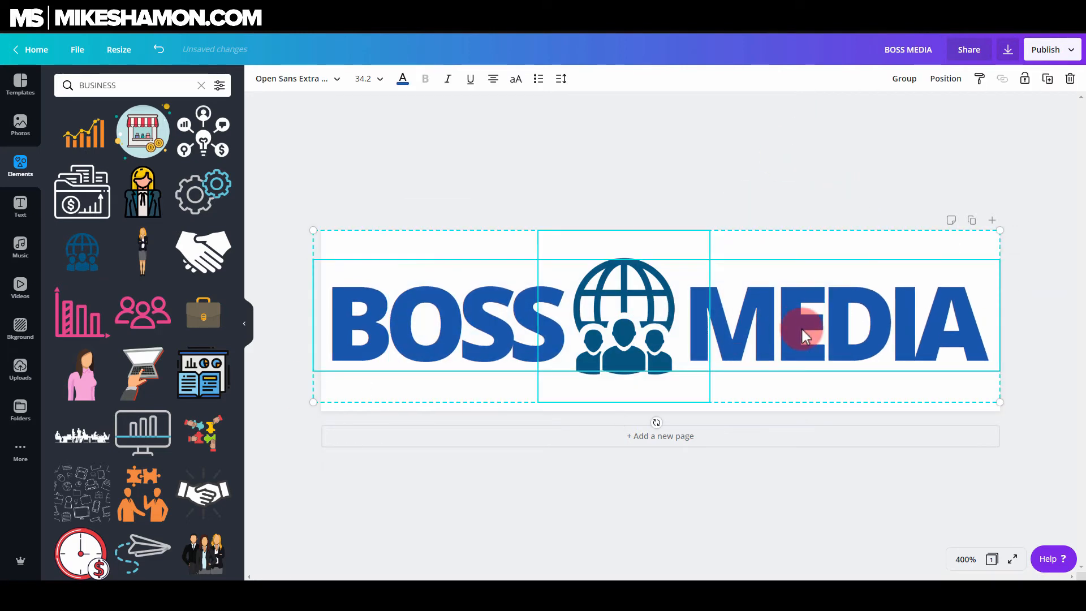
pyautogui.moveTo(802, 319); pyautogui.dragTo(799, 317)
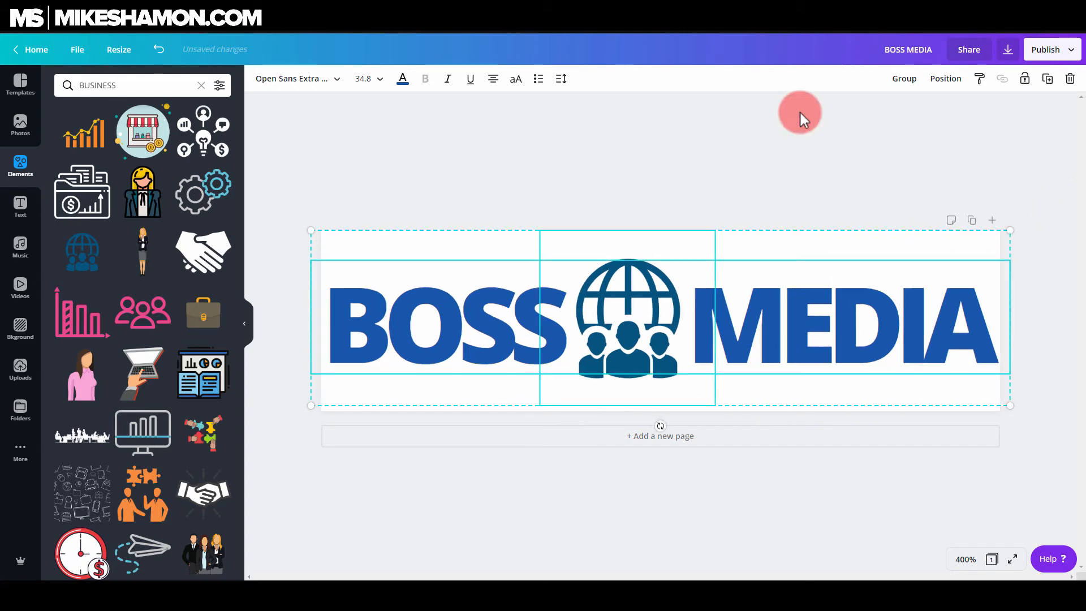
pyautogui.press('Left')
pyautogui.press('Right')
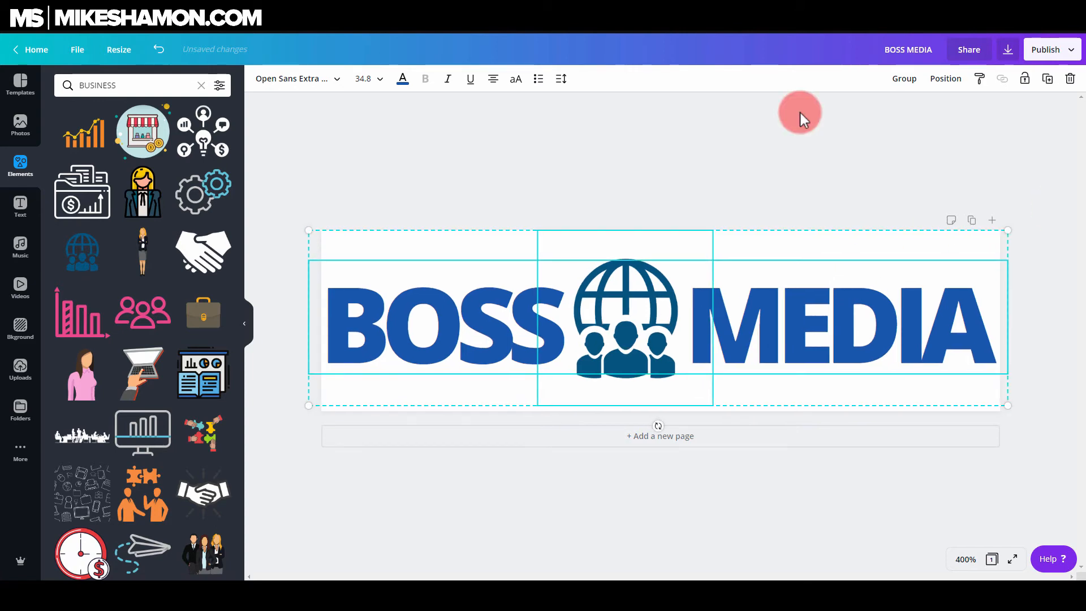
# Download the banner as a JPG file and close the published dialog
pyautogui.click(1008, 49)
pyautogui.click(987, 129)
pyautogui.click(956, 166)
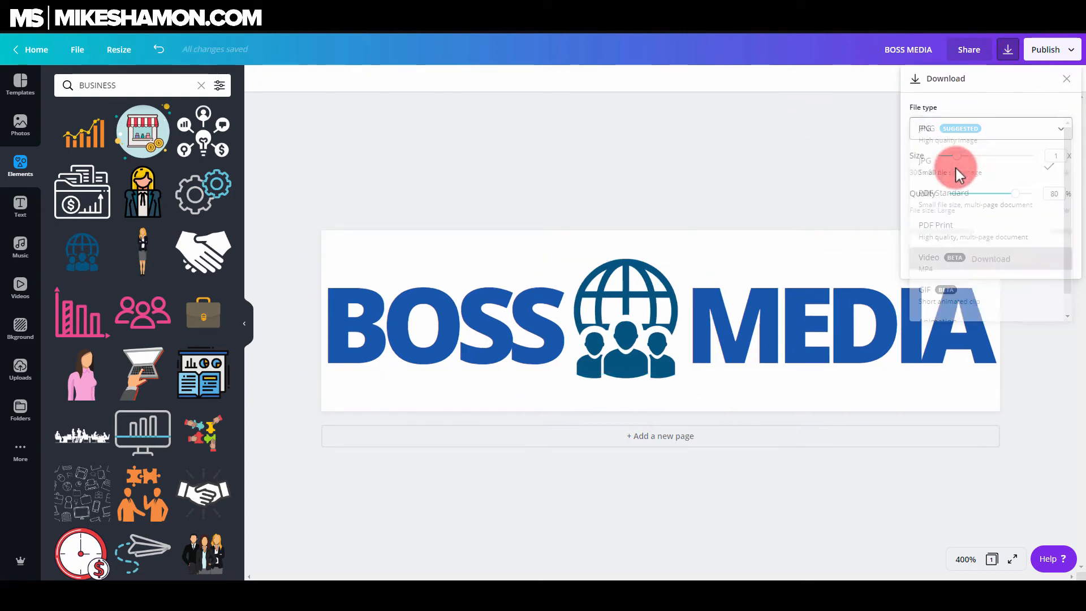
pyautogui.click(959, 234)
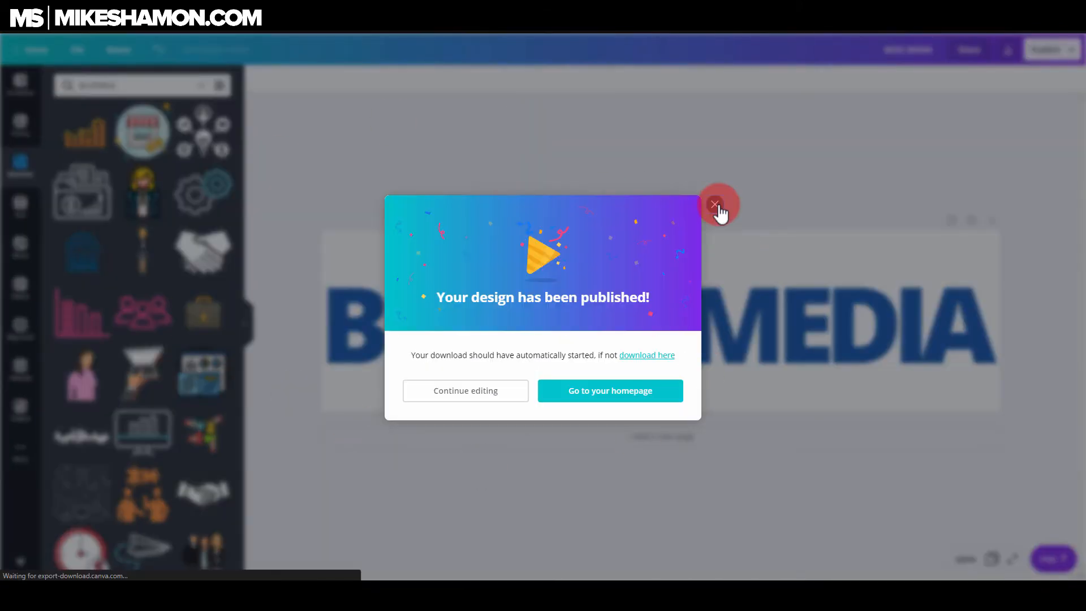
pyautogui.click(63, 569)
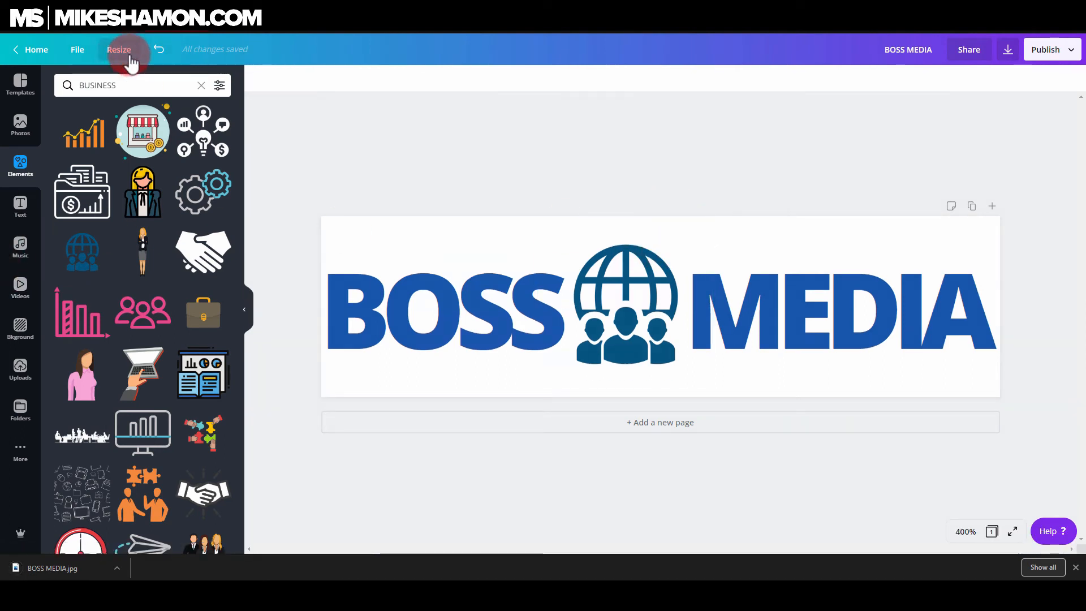
# Recolor the globe icon blue from the default color palette, trying pink and purple first
pyautogui.click(387, 303)
pyautogui.click(683, 268)
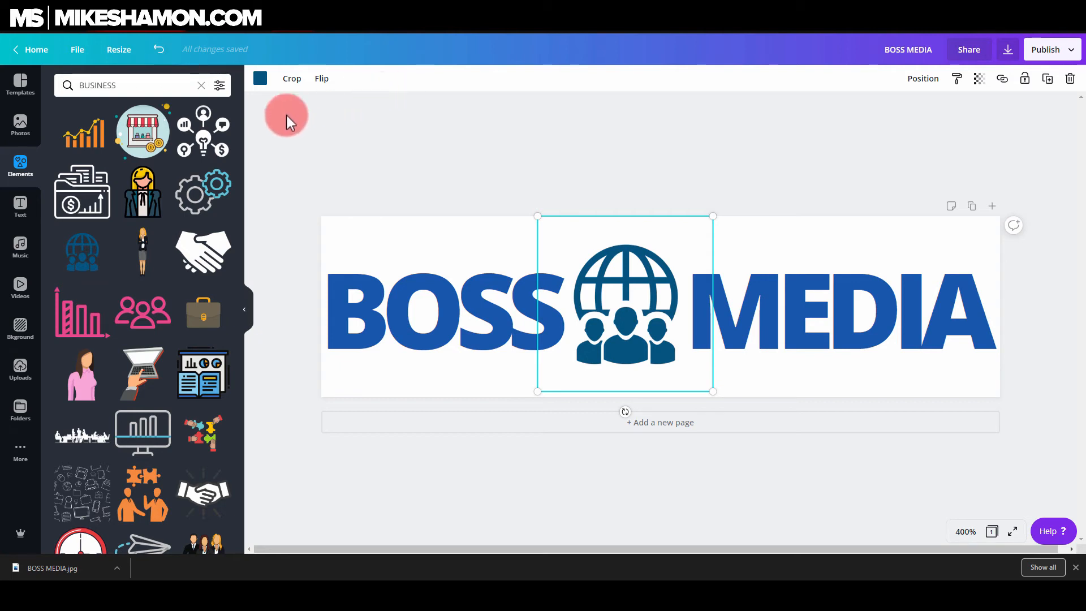
pyautogui.click(478, 308)
pyautogui.click(588, 290)
pyautogui.click(260, 79)
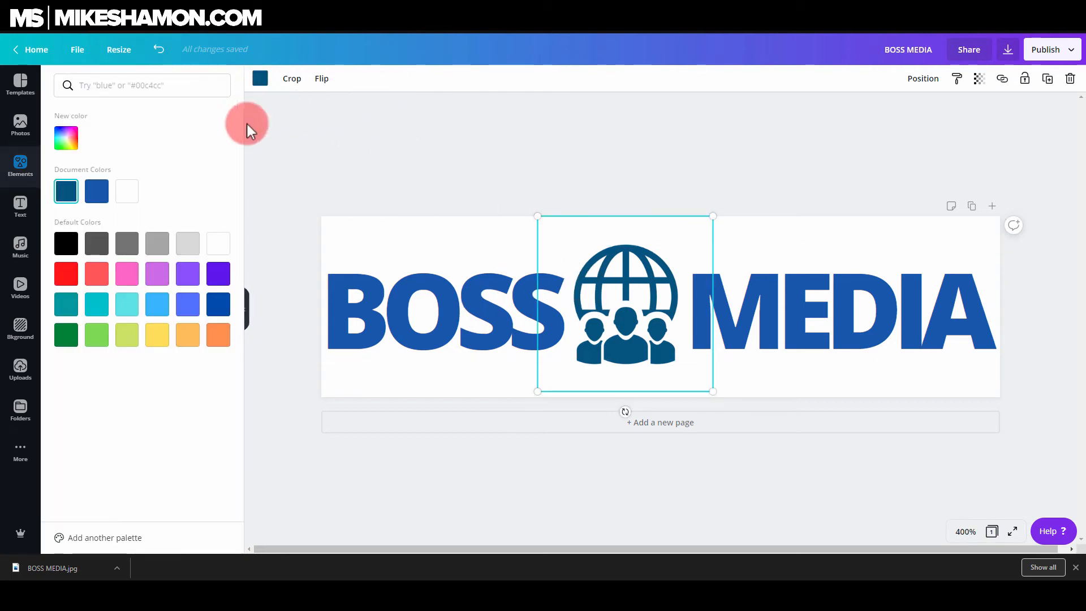
pyautogui.click(123, 277)
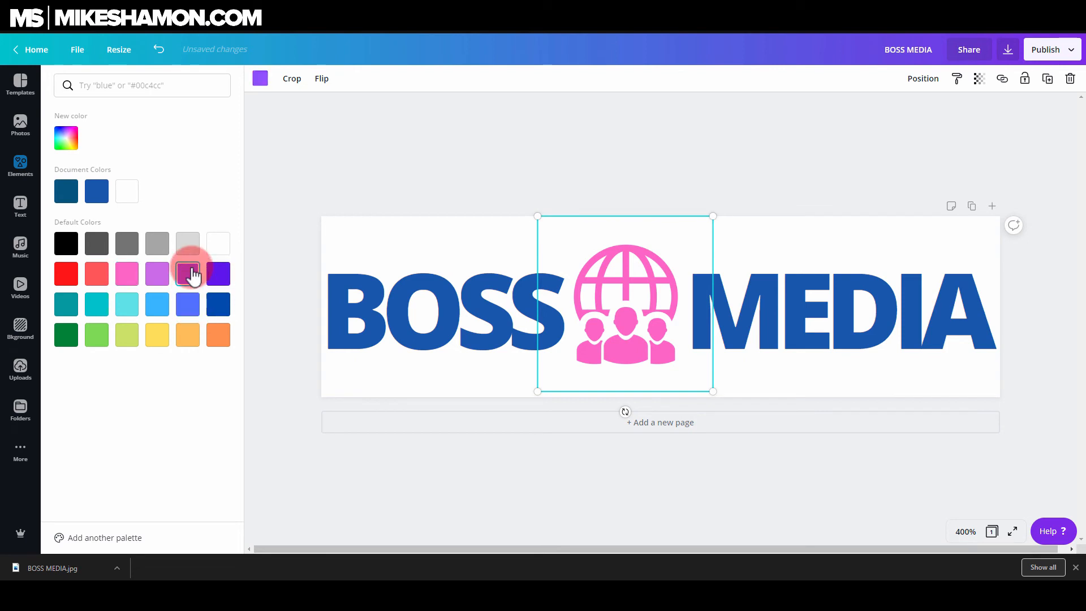
pyautogui.click(189, 274)
pyautogui.click(218, 304)
pyautogui.click(434, 163)
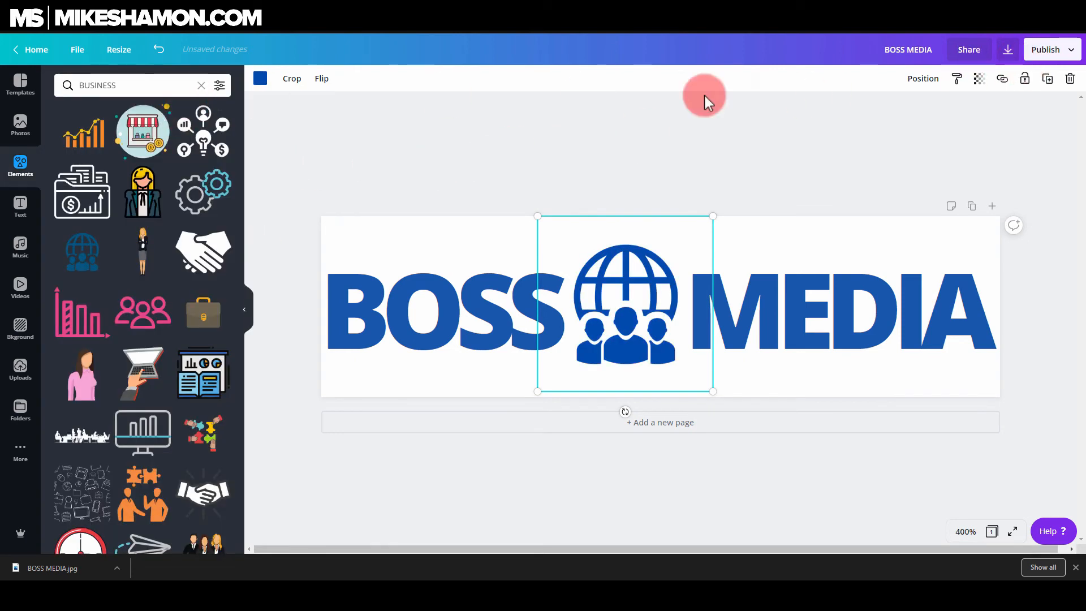
# Adjust the globe icon's transparency slightly with the slider
pyautogui.click(979, 81)
pyautogui.moveTo(945, 113)
pyautogui.mouseDown()
pyautogui.moveTo(916, 116)
pyautogui.moveTo(957, 116)
pyautogui.mouseUp()
pyautogui.click(975, 175)
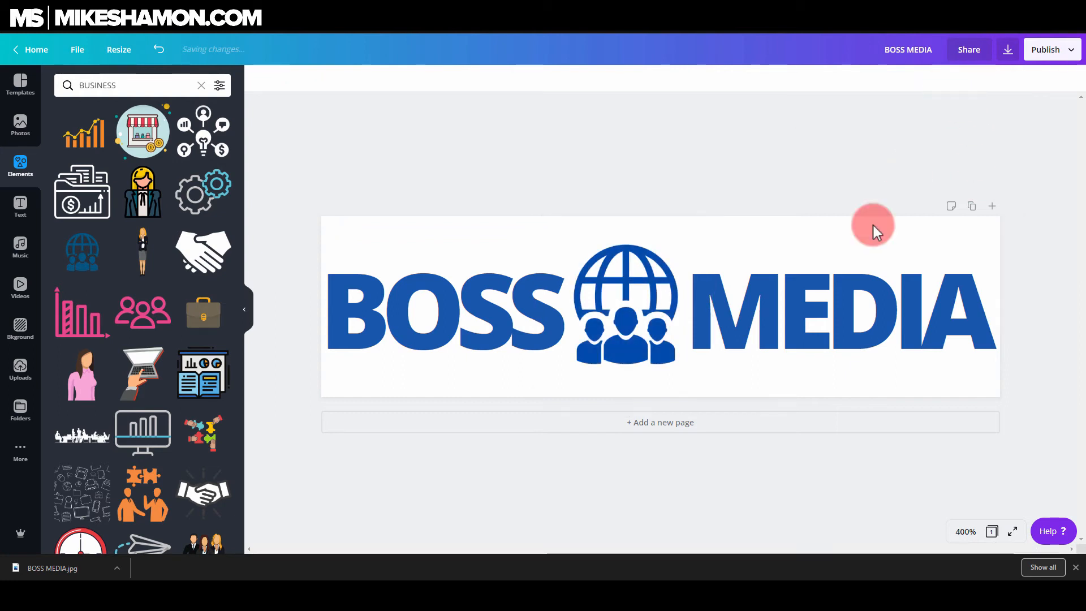
# Reposition the globe icon between BOSS and MEDIA and send it one layer backward
pyautogui.click(645, 283)
pyautogui.moveTo(649, 272); pyautogui.dragTo(654, 246)
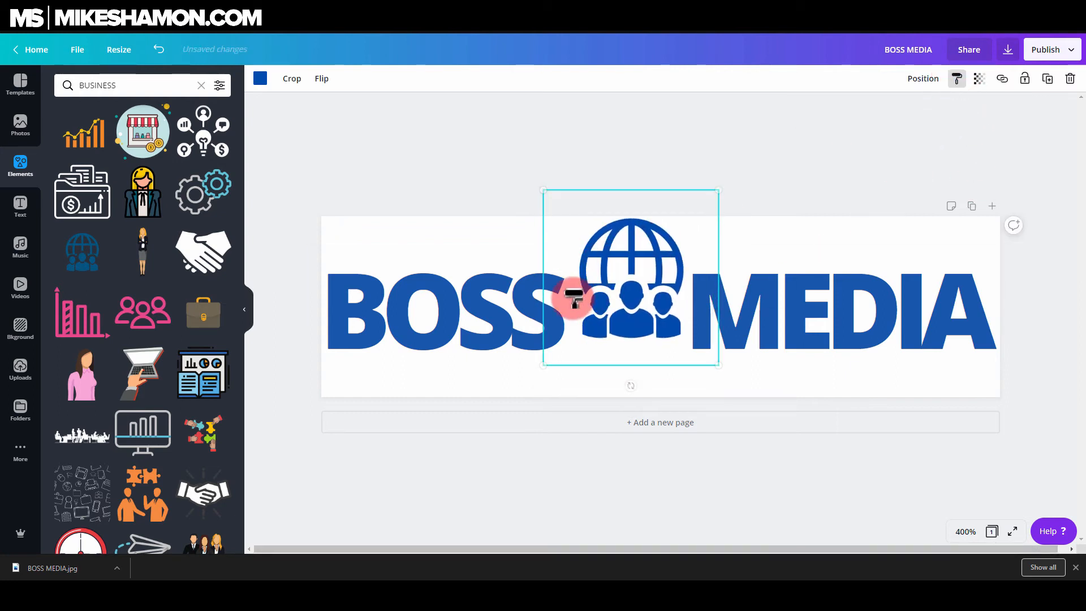
pyautogui.moveTo(601, 285); pyautogui.dragTo(596, 314)
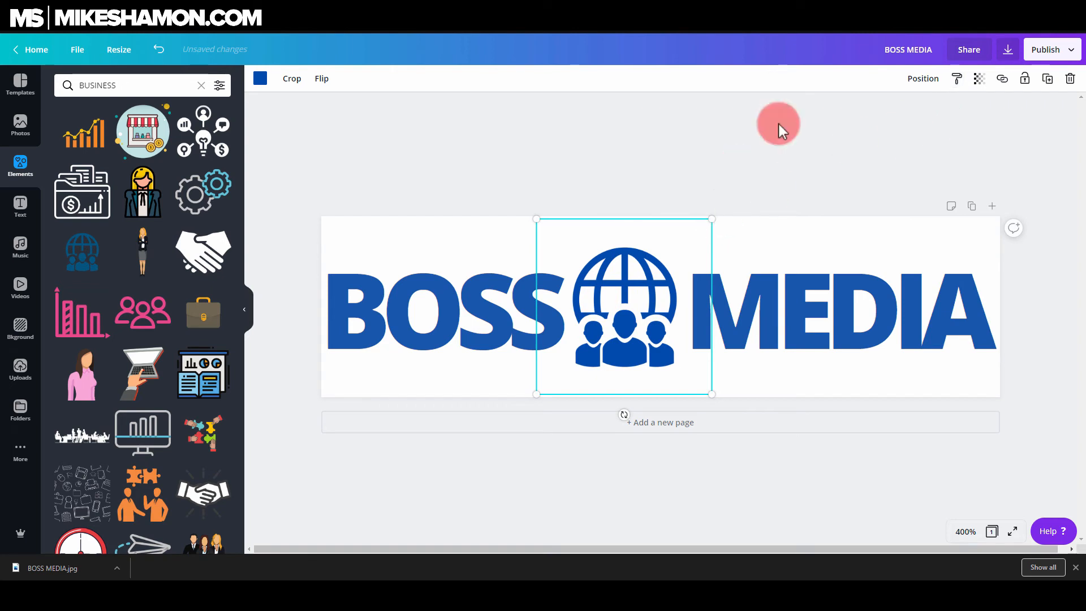
pyautogui.click(928, 82)
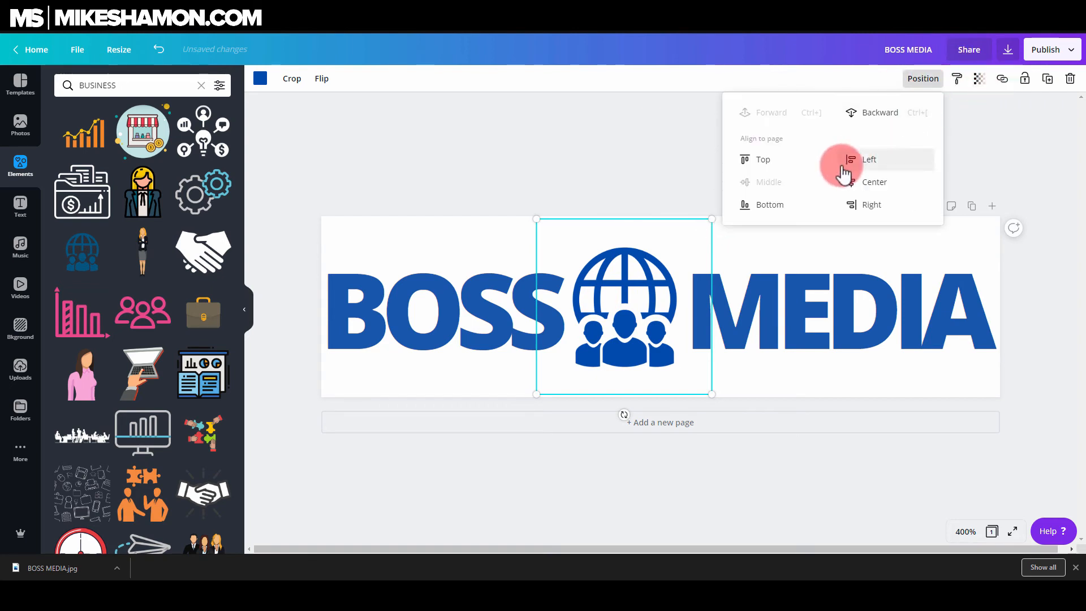
pyautogui.click(928, 114)
pyautogui.click(667, 242)
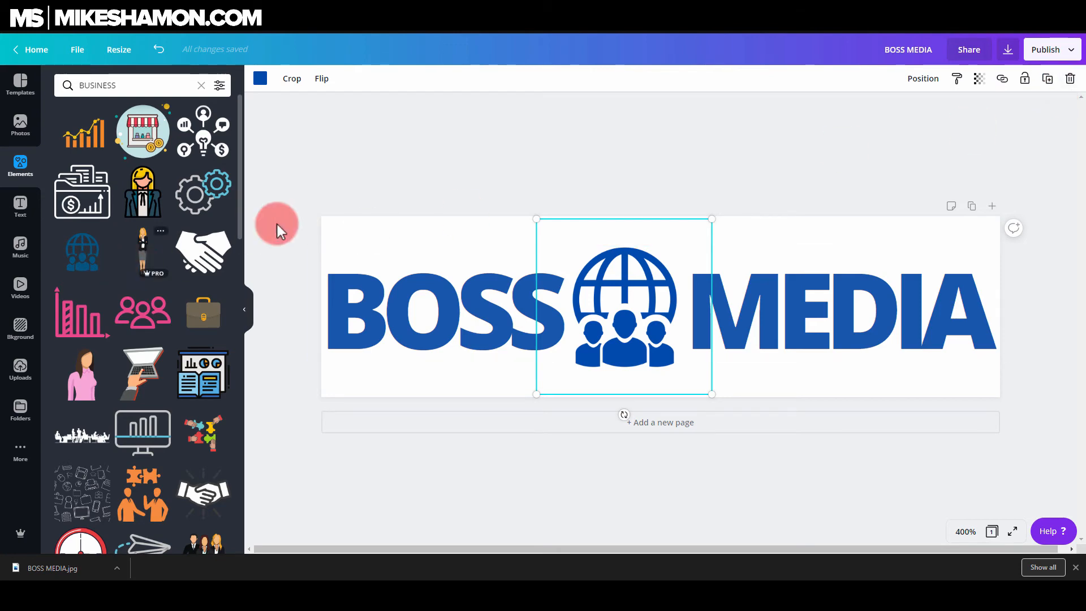
# Search the elements library for ski
pyautogui.scroll(-5, 101, 365)
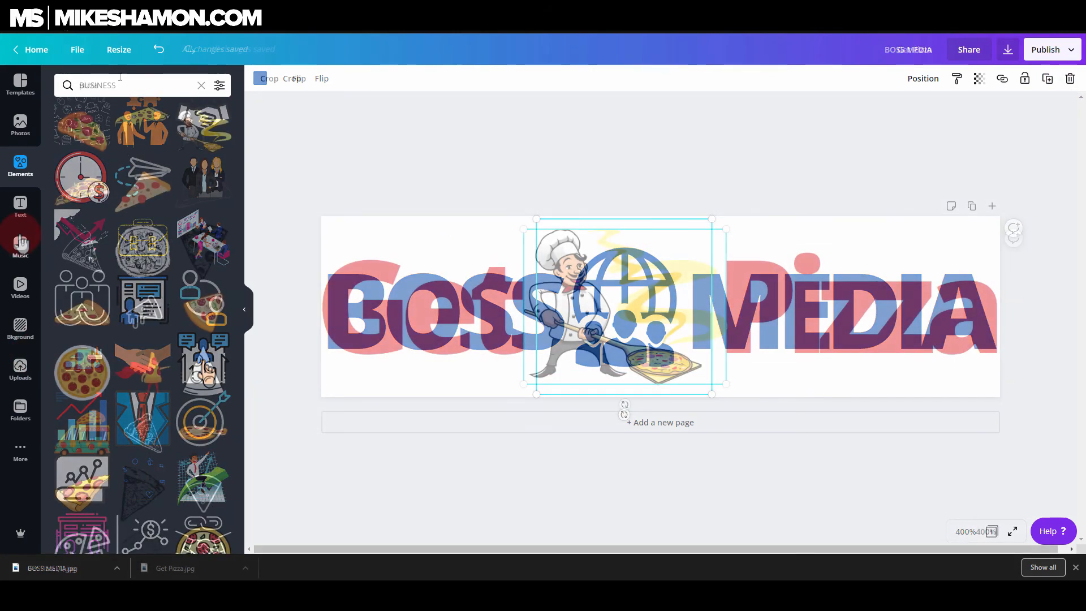
pyautogui.click(120, 77)
pyautogui.write('sk')
pyautogui.write('i')
pyautogui.press('Return')
# Replace the heading text of the pizza banner with Ski Coach
pyautogui.doubleClick(461, 339)
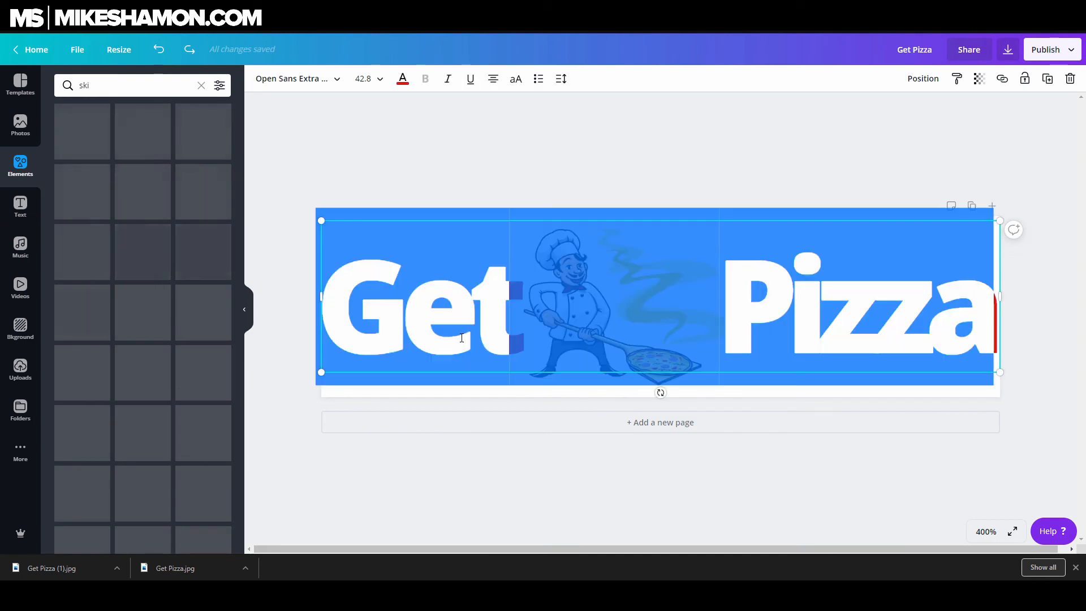
pyautogui.write('Ski Coach')
pyautogui.click(568, 305)
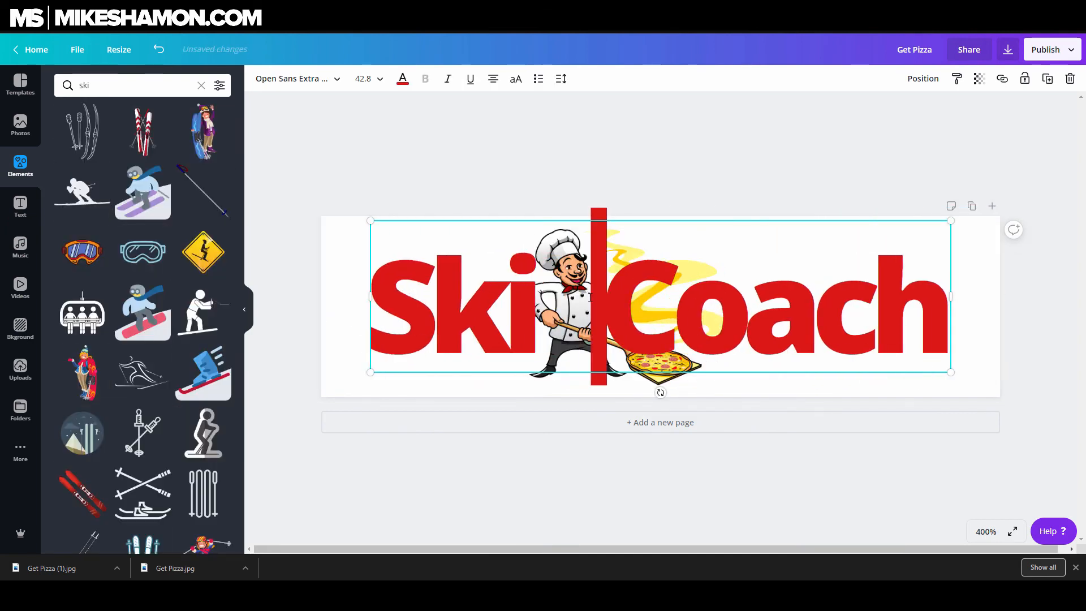
# Remove the line break in the Ski Coach heading and resize it to span the banner
pyautogui.moveTo(557, 220); pyautogui.dragTo(567, 220)
pyautogui.click(523, 283)
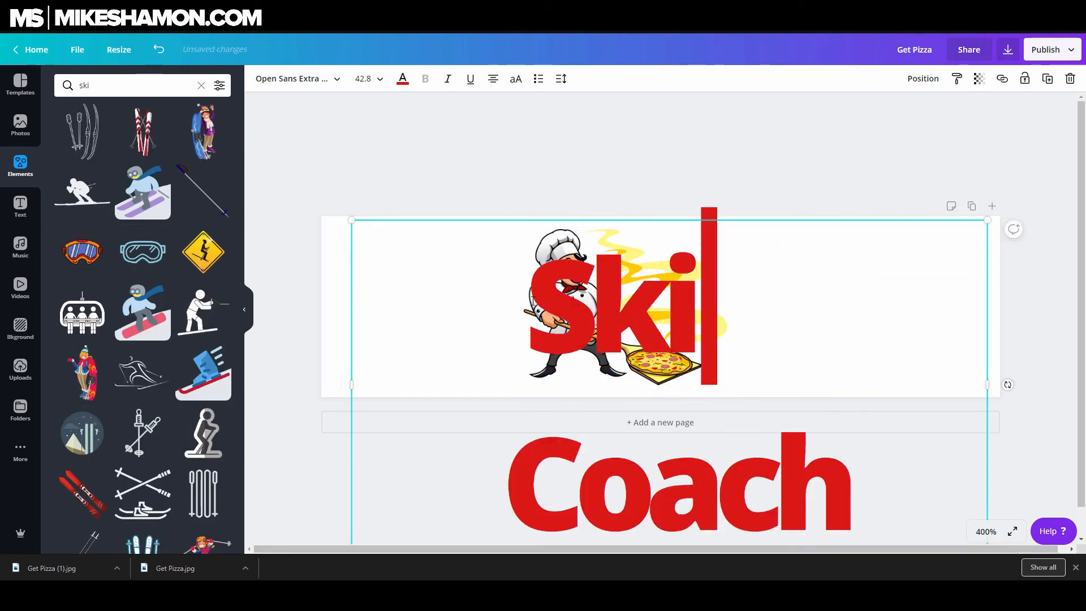
pyautogui.press('BackSpace')
pyautogui.click(656, 238)
pyautogui.click(753, 262)
pyautogui.moveTo(981, 220); pyautogui.dragTo(994, 217)
pyautogui.moveTo(865, 308); pyautogui.dragTo(830, 319)
pyautogui.moveTo(958, 237); pyautogui.dragTo(956, 238)
pyautogui.hotkey('ctrl', 'z')
# Change the heading font, trying Bright, Kollektif and Norwester before settling on Neue Montreal
pyautogui.click(408, 277)
pyautogui.click(298, 79)
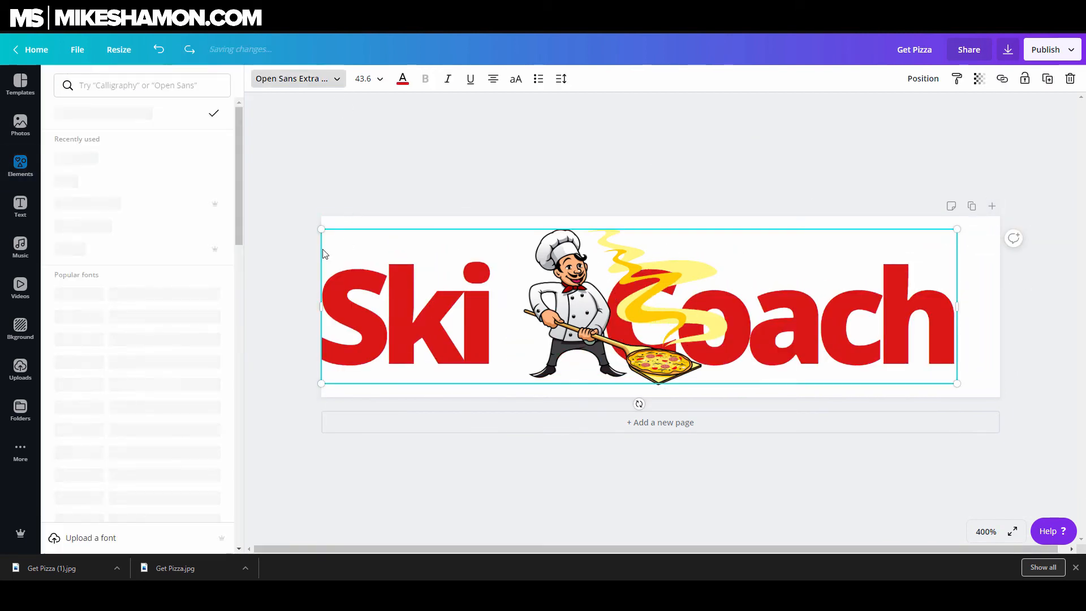
pyautogui.scroll(-8, 141, 237)
pyautogui.click(127, 211)
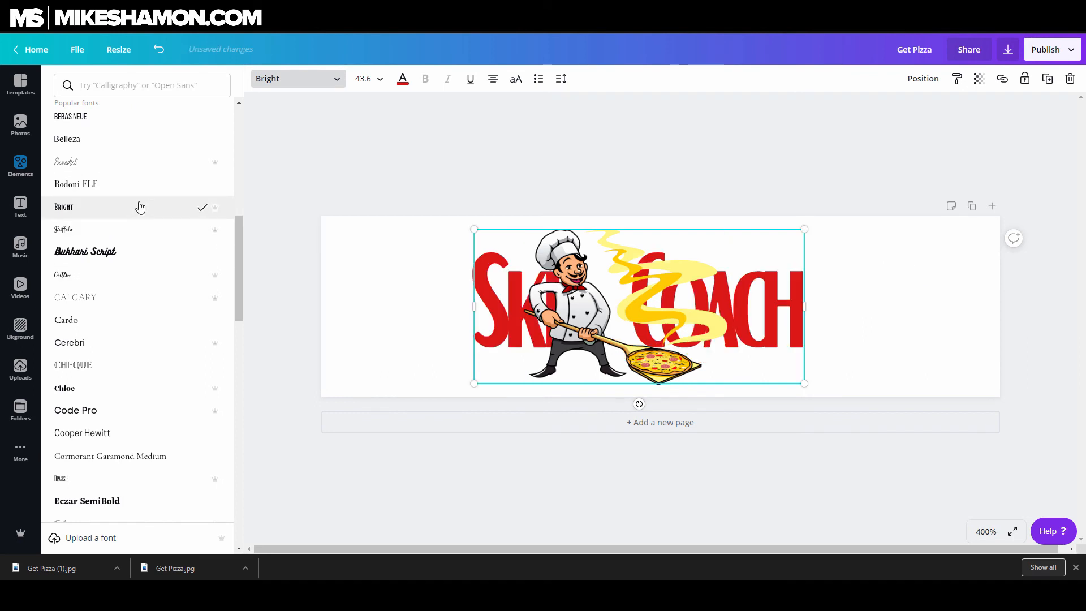
pyautogui.scroll(-12, 114, 339)
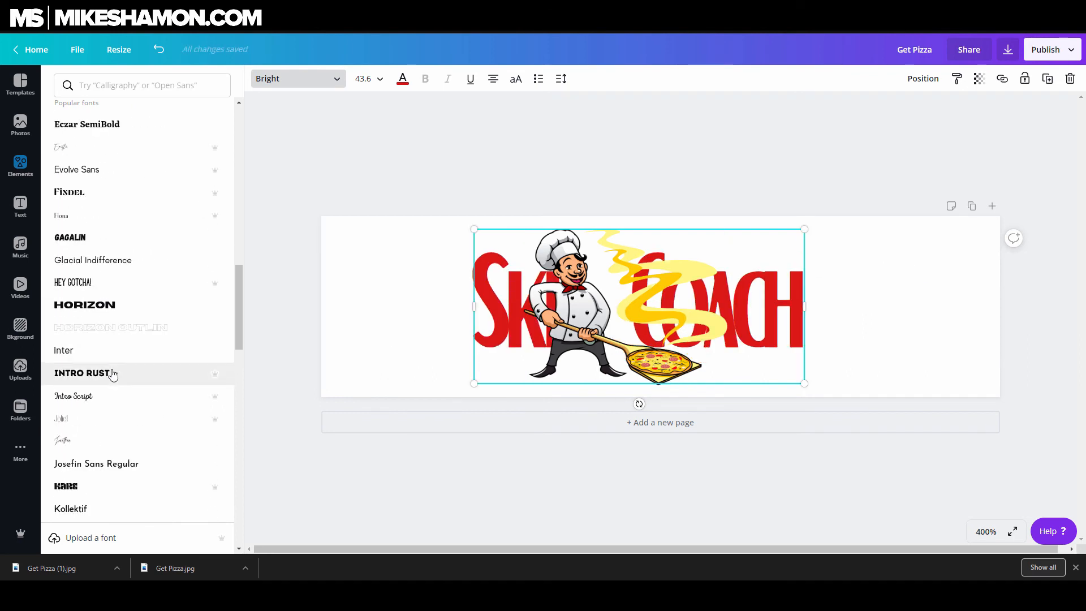
pyautogui.click(220, 327)
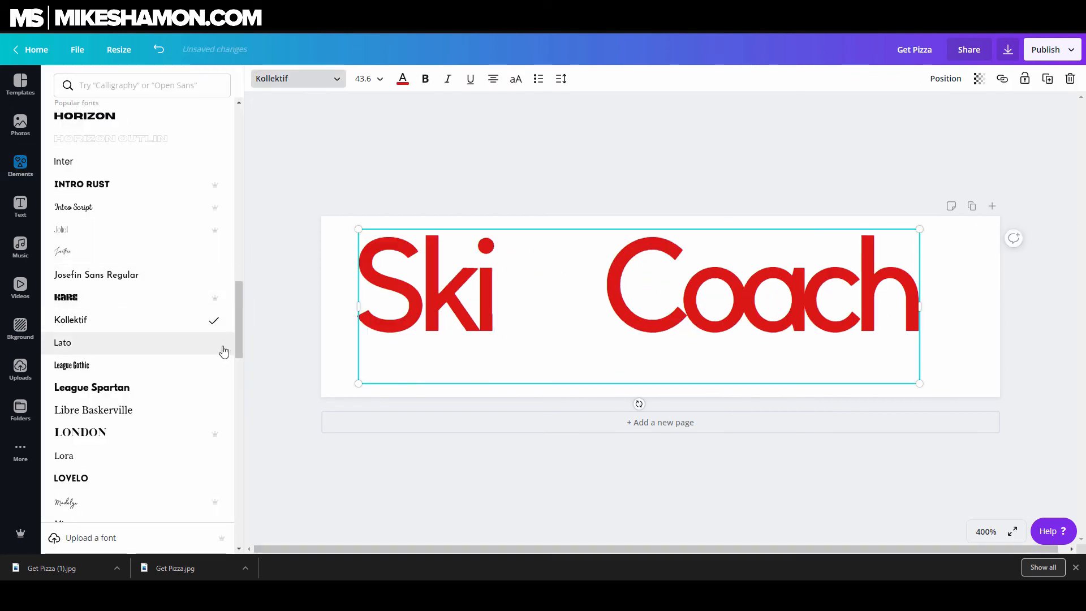
pyautogui.scroll(-2, 120, 344)
pyautogui.scroll(-12, 101, 461)
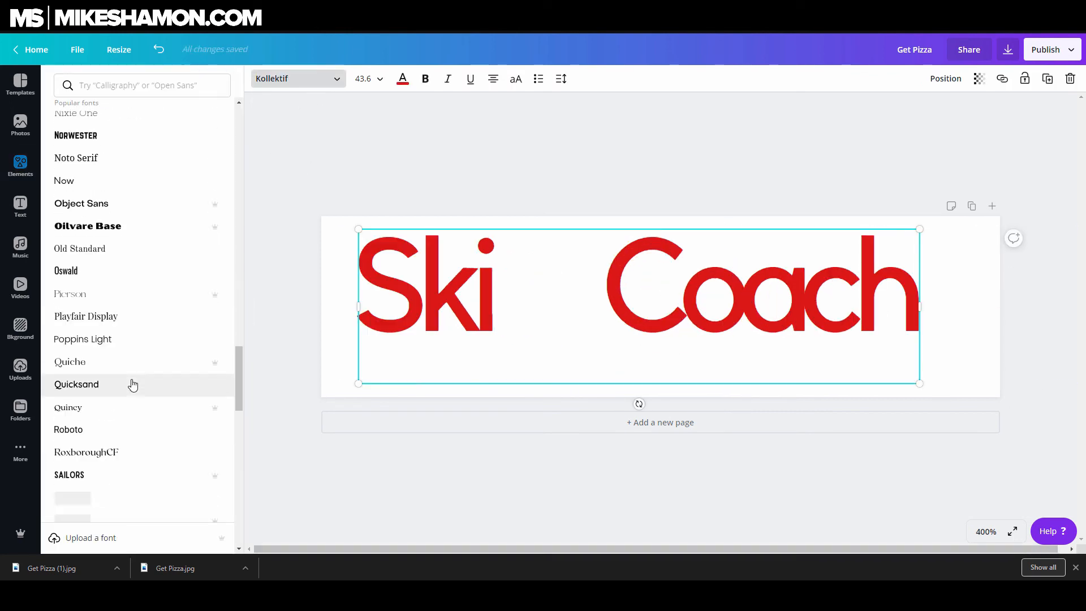
pyautogui.click(128, 139)
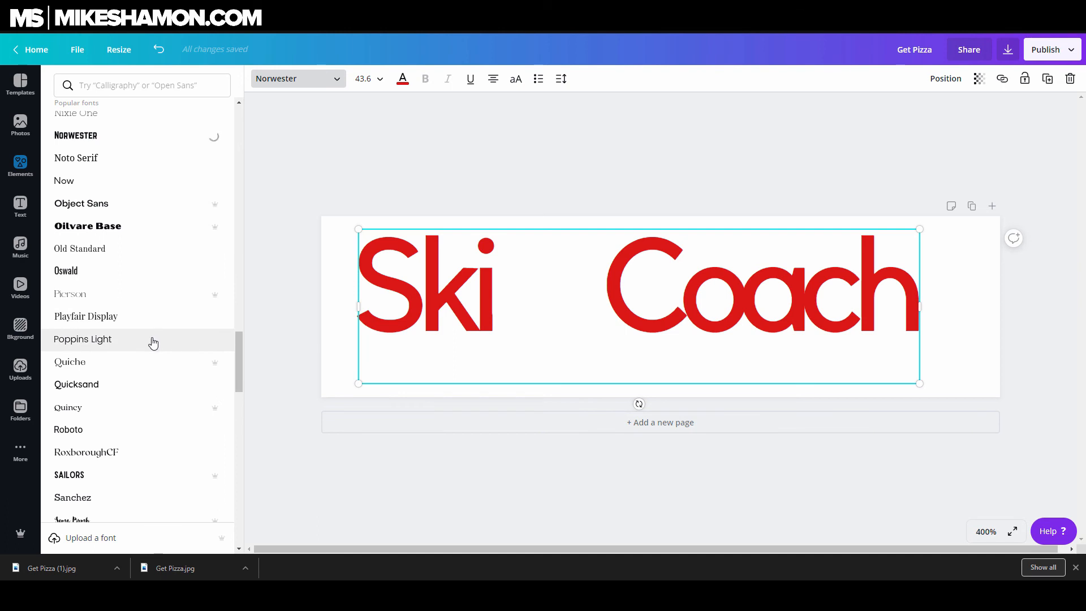
pyautogui.scroll(6, 145, 343)
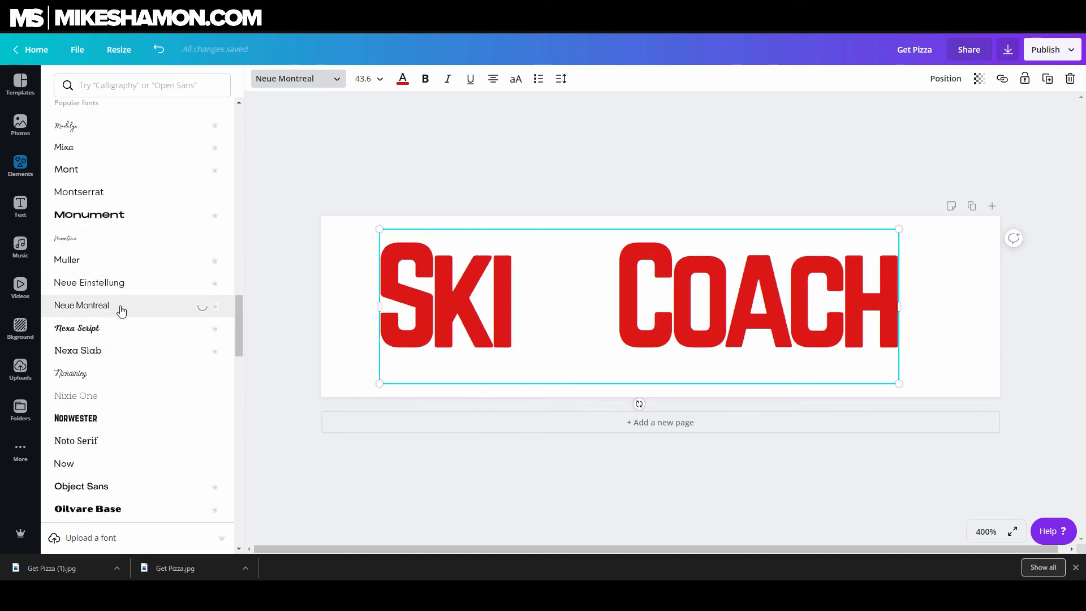
# Adjust the heading's letter spacing and enlarge the text box to fill the banner
pyautogui.click(561, 78)
pyautogui.moveTo(625, 112); pyautogui.dragTo(636, 117)
pyautogui.click(605, 310)
pyautogui.click(561, 78)
pyautogui.click(395, 193)
pyautogui.moveTo(929, 307); pyautogui.dragTo(972, 306)
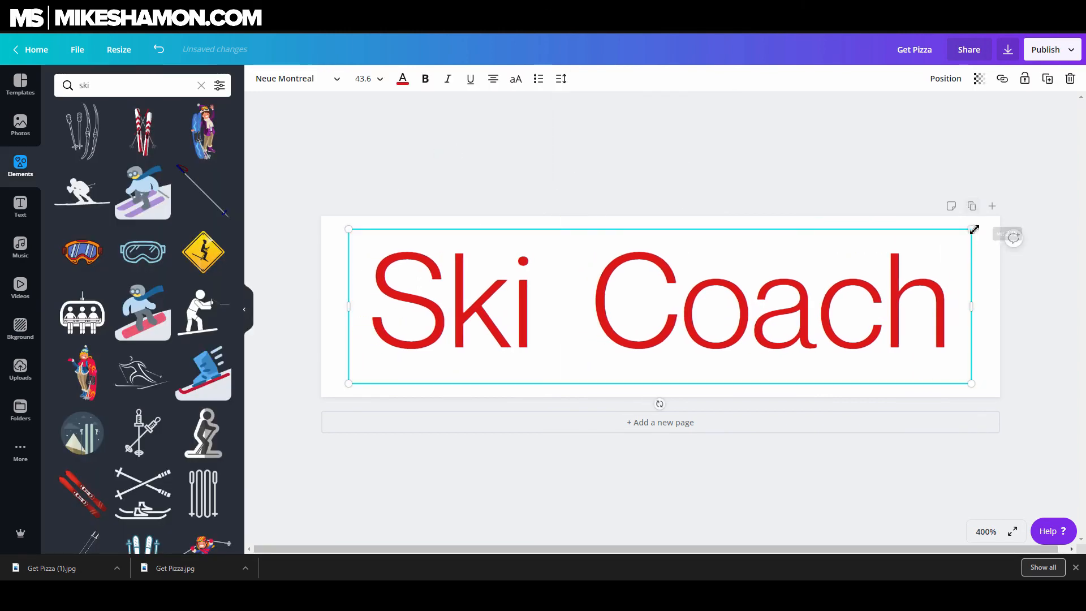
# Widen the heading text box across the banner and switch its font to Kollektif
pyautogui.moveTo(973, 229); pyautogui.dragTo(1011, 220)
pyautogui.moveTo(910, 281); pyautogui.dragTo(862, 312)
pyautogui.moveTo(963, 253); pyautogui.dragTo(1031, 230)
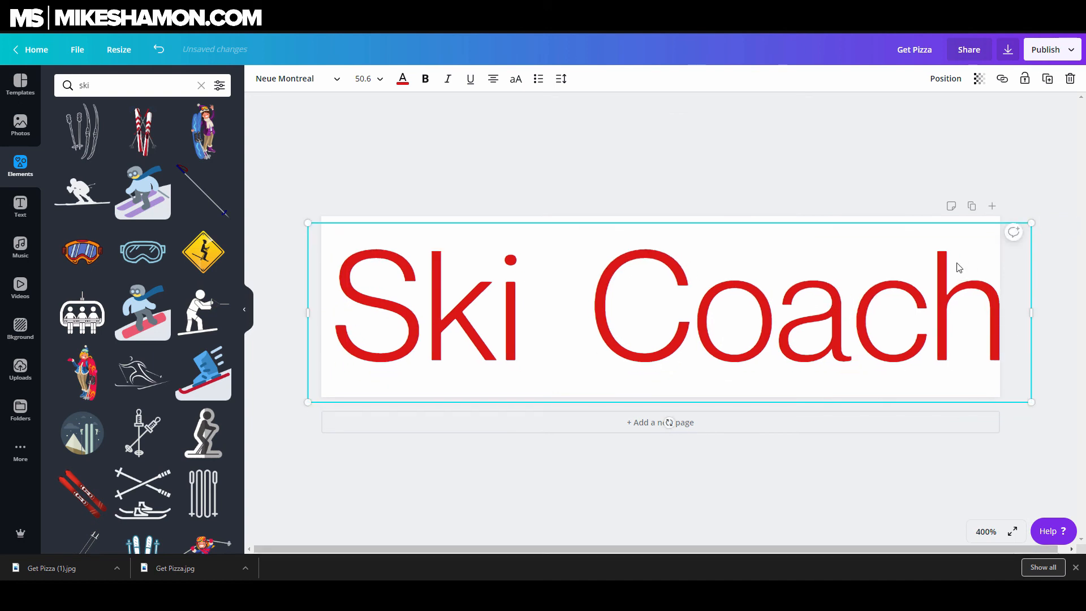
pyautogui.click(294, 79)
pyautogui.scroll(5, 240, 282)
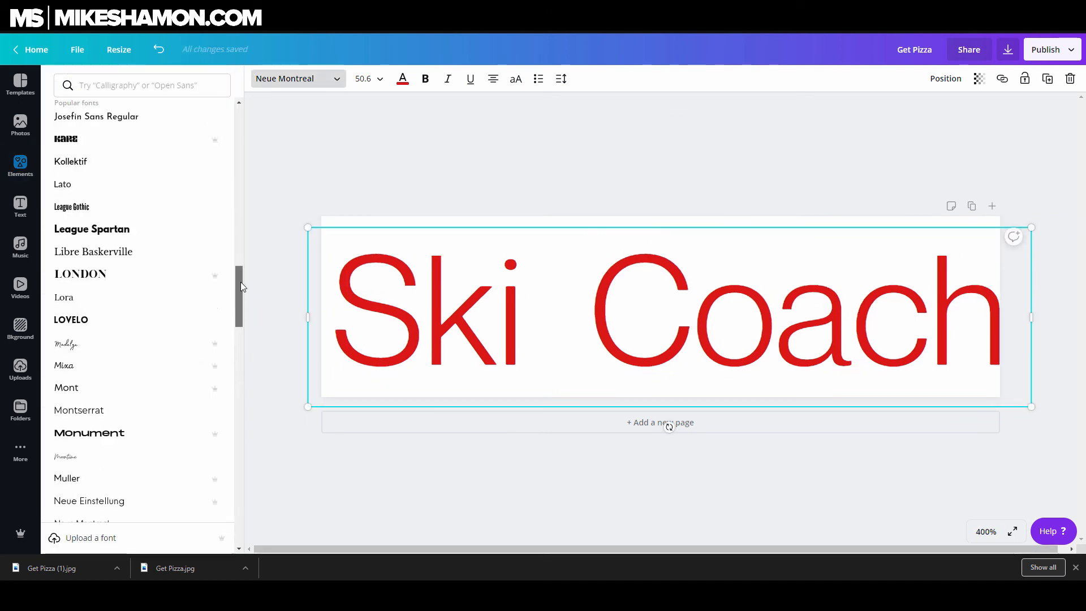
pyautogui.click(151, 218)
pyautogui.moveTo(1031, 227); pyautogui.dragTo(1000, 235)
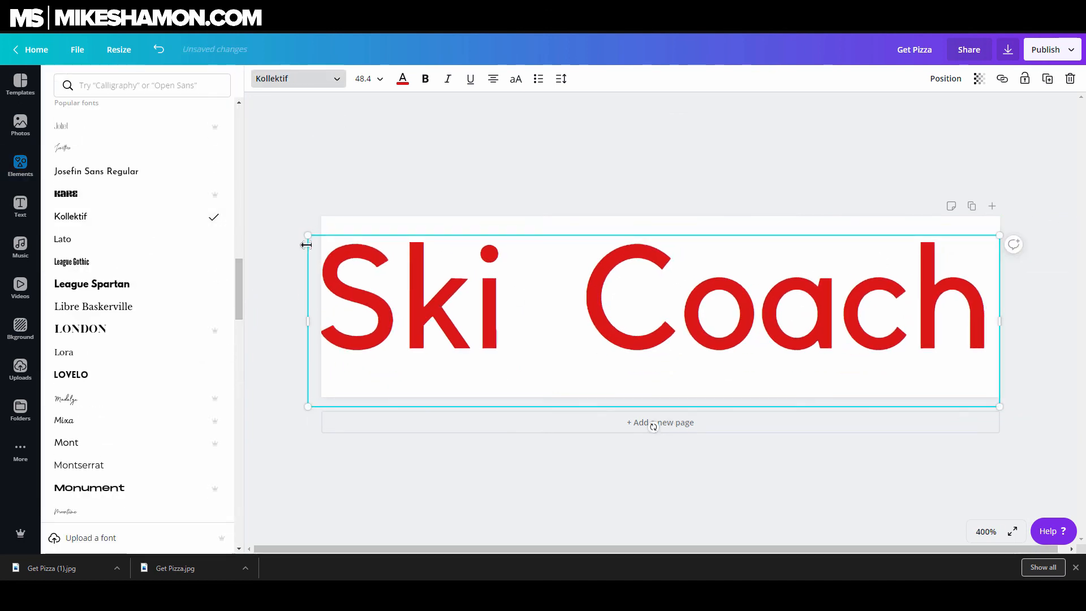
pyautogui.moveTo(308, 236); pyautogui.dragTo(329, 242)
# Add a red-suited ski racer illustration from the ski elements and place it between Ski and Coach
pyautogui.click(336, 80)
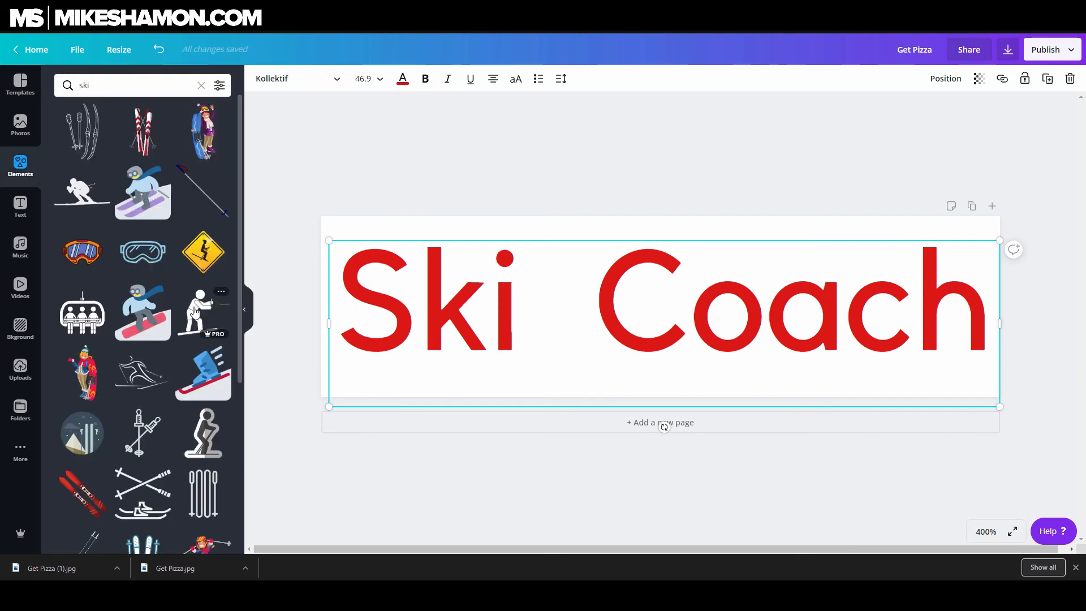
pyautogui.scroll(-7, 162, 180)
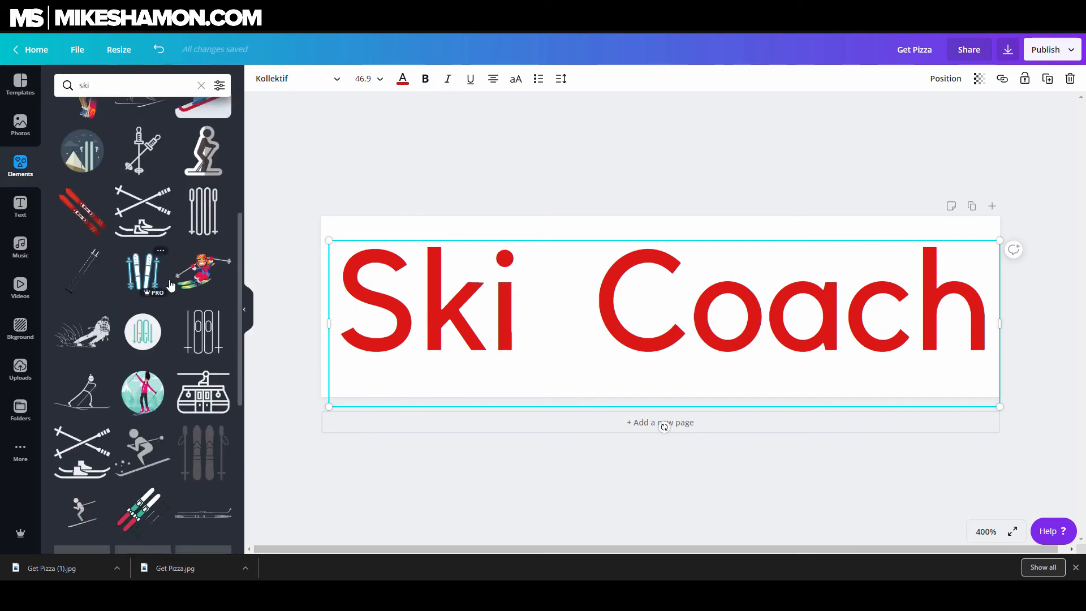
pyautogui.scroll(-5, 171, 286)
pyautogui.click(92, 309)
pyautogui.moveTo(696, 271); pyautogui.dragTo(882, 148)
pyautogui.moveTo(732, 285); pyautogui.dragTo(591, 332)
pyautogui.moveTo(688, 176); pyautogui.dragTo(650, 226)
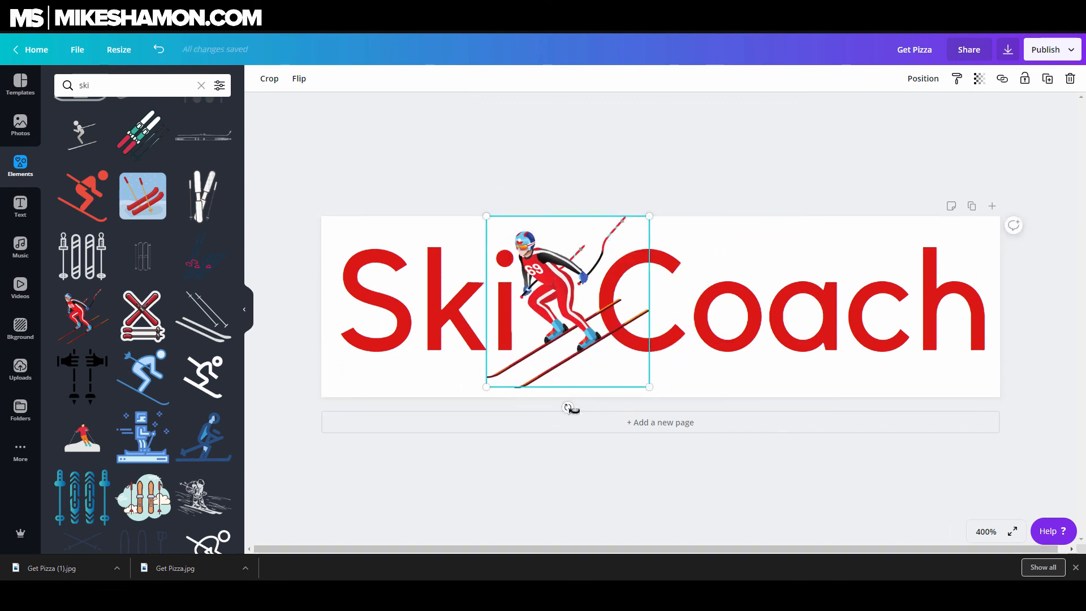
# Move the ski racer illustration to the banner's right end
pyautogui.moveTo(571, 407); pyautogui.dragTo(556, 406)
pyautogui.moveTo(570, 308); pyautogui.dragTo(562, 317)
pyautogui.moveTo(547, 414); pyautogui.dragTo(541, 415)
pyautogui.moveTo(596, 282); pyautogui.dragTo(941, 286)
# Delete one space between Ski and Coach and narrow the heading text box
pyautogui.doubleClick(601, 300)
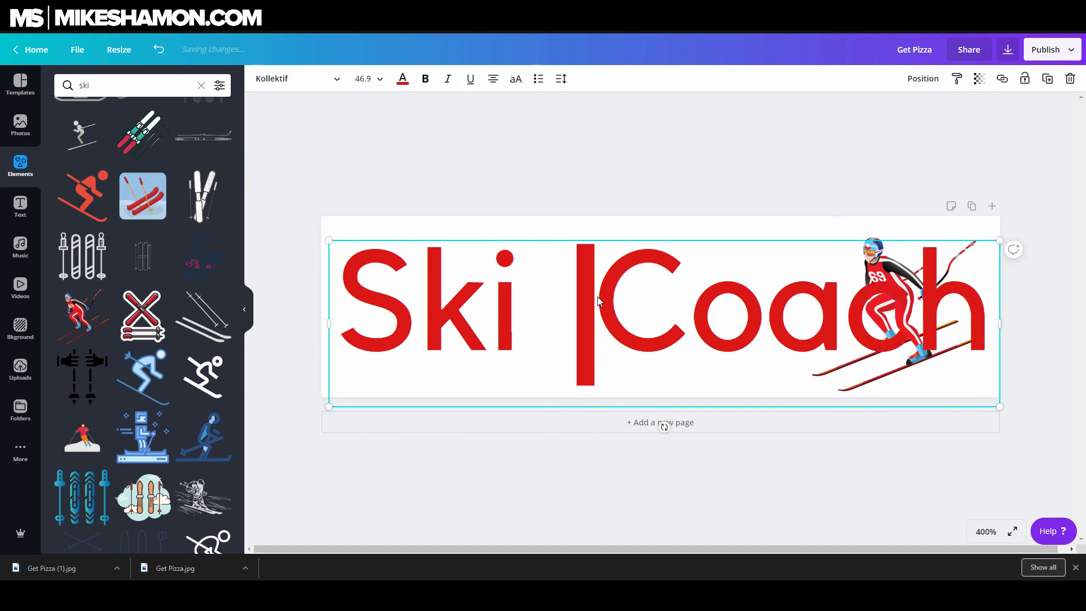
pyautogui.press('BackSpace')
pyautogui.click(649, 183)
pyautogui.moveTo(679, 272); pyautogui.dragTo(650, 275)
pyautogui.moveTo(972, 244); pyautogui.dragTo(935, 252)
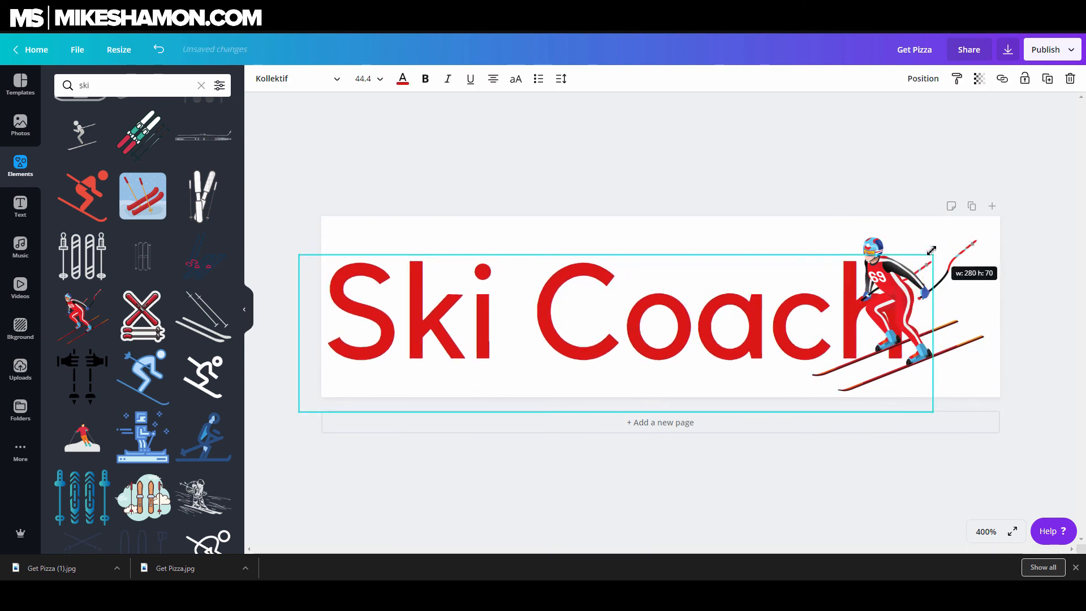
# Adjust the heading's spacing and remove the space so it reads SkiCoach
pyautogui.moveTo(606, 331); pyautogui.dragTo(604, 324)
pyautogui.click(561, 78)
pyautogui.moveTo(625, 115); pyautogui.dragTo(630, 114)
pyautogui.moveTo(935, 245); pyautogui.dragTo(952, 240)
pyautogui.moveTo(658, 295); pyautogui.dragTo(637, 299)
pyautogui.press('BackSpace')
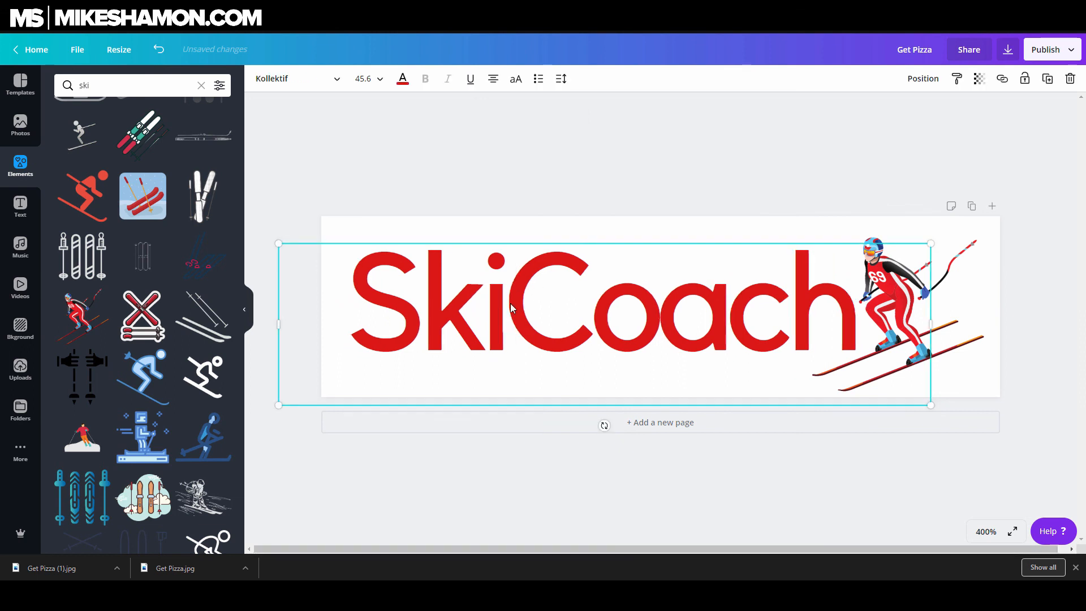
# Open a wide gap between Ski and Coach and move the skier into it
pyautogui.click(718, 313)
pyautogui.click(434, 198)
pyautogui.click(423, 256)
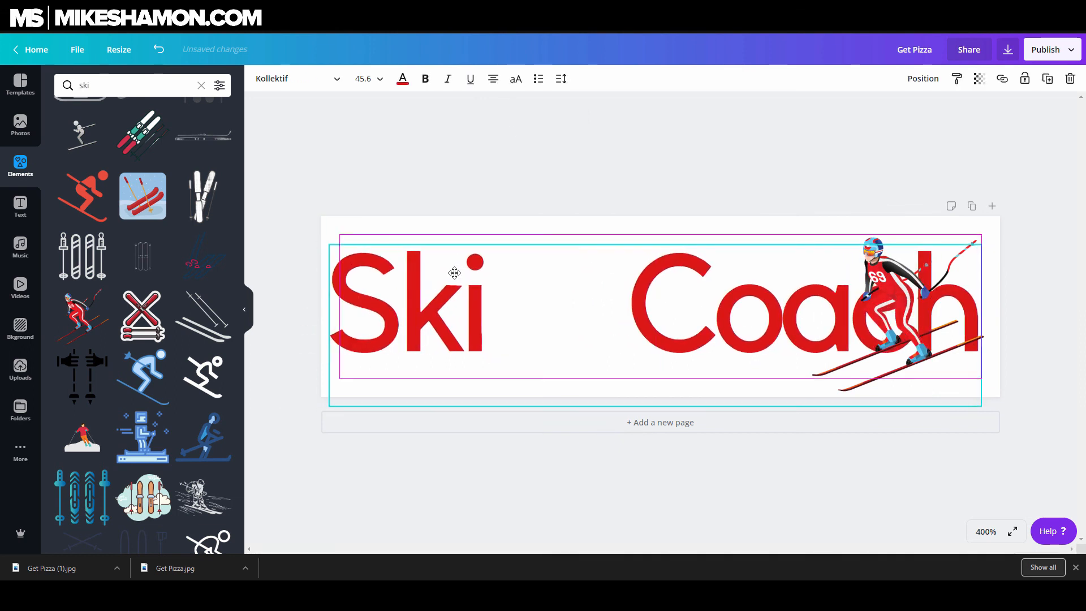
pyautogui.click(873, 249)
pyautogui.moveTo(873, 249); pyautogui.dragTo(516, 247)
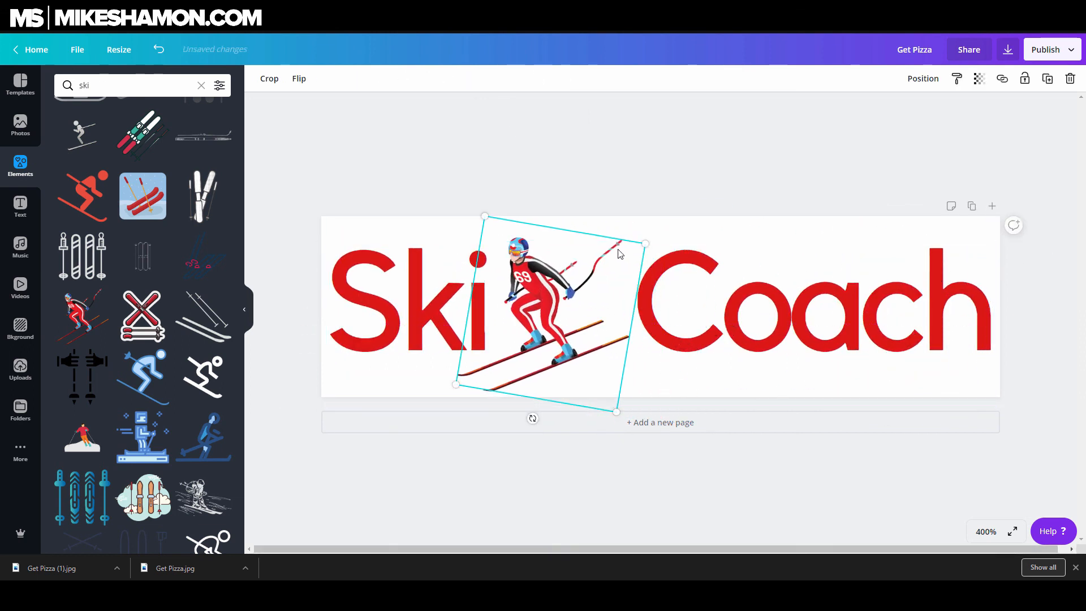
# Tighten the gap around the skier by deleting a space and repositioning the illustration
pyautogui.click(665, 290)
pyautogui.click(638, 293)
pyautogui.press('BackSpace')
pyautogui.click(642, 185)
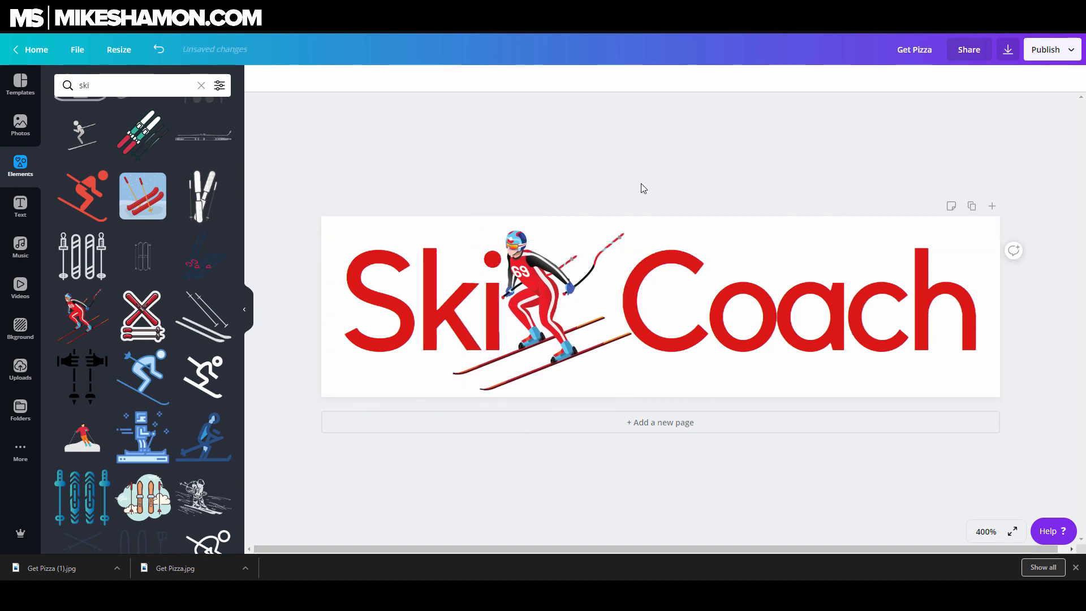
pyautogui.moveTo(642, 185); pyautogui.dragTo(551, 276)
pyautogui.click(543, 184)
pyautogui.moveTo(546, 424); pyautogui.dragTo(544, 424)
pyautogui.moveTo(665, 248); pyautogui.dragTo(684, 246)
pyautogui.click(687, 247)
# Change the heading's text colour to dark blue
pyautogui.click(402, 78)
pyautogui.click(219, 305)
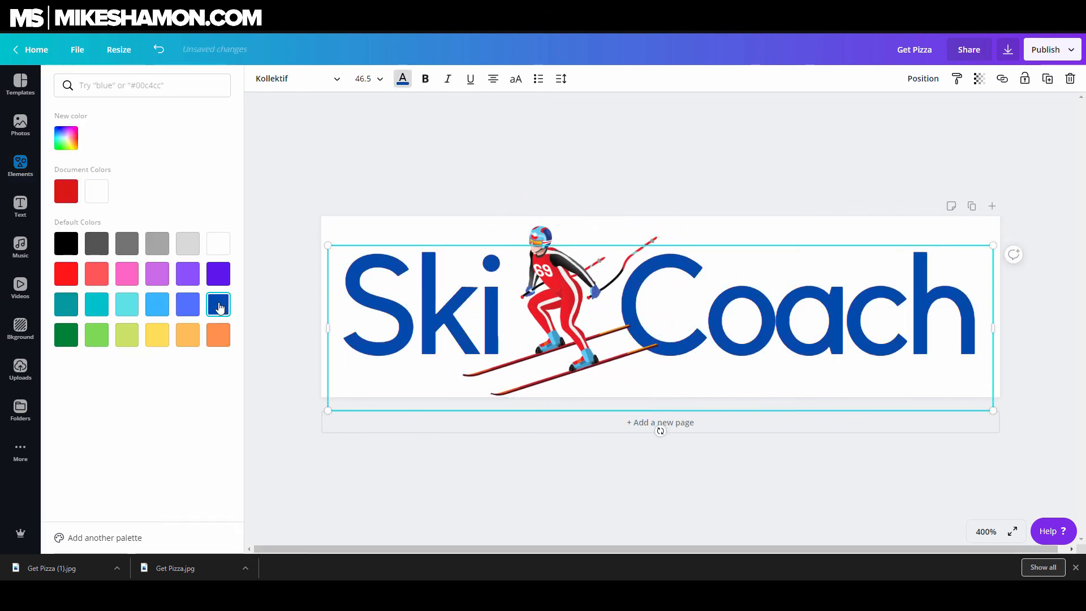
pyautogui.click(66, 139)
pyautogui.moveTo(202, 183); pyautogui.dragTo(195, 191)
pyautogui.click(462, 315)
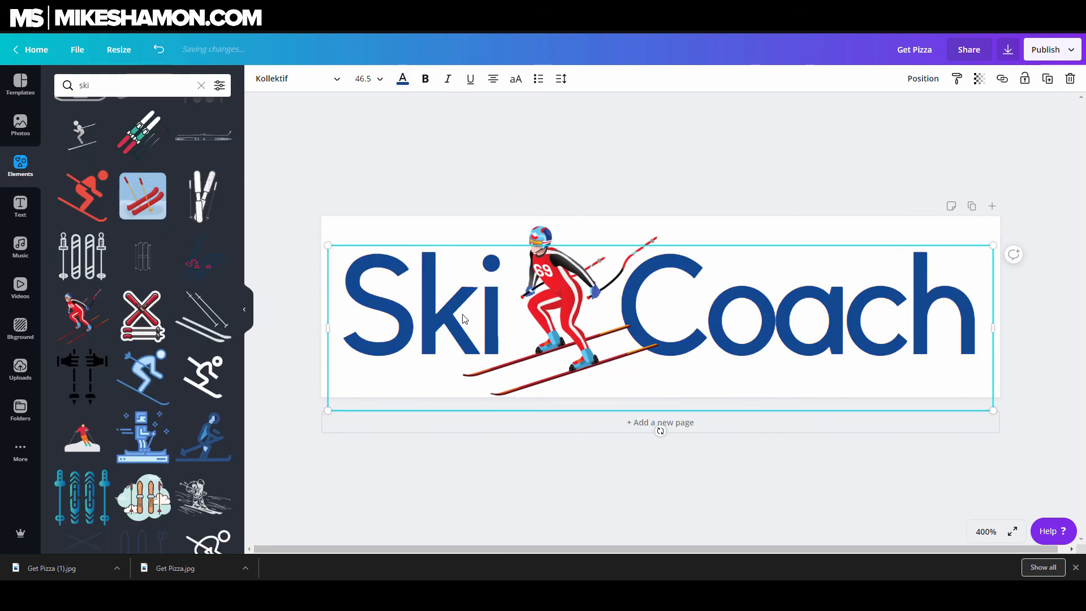
# Change the skier's layer order from its context menu and nudge it into place
pyautogui.scroll(-1, 462, 315)
pyautogui.rightClick(582, 271)
pyautogui.click(628, 364)
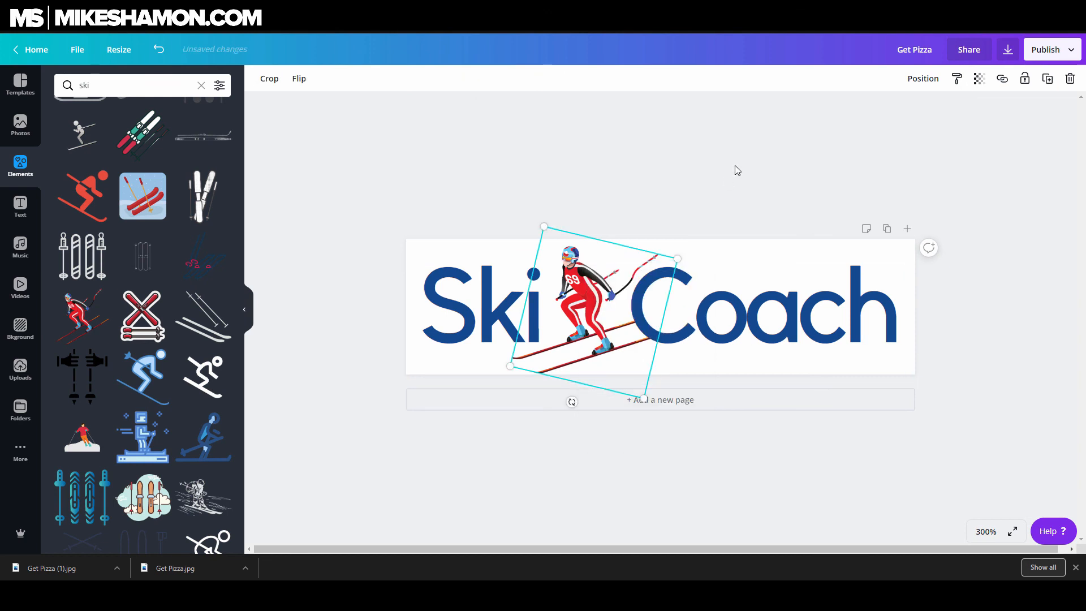
pyautogui.click(734, 165)
pyautogui.moveTo(682, 307); pyautogui.dragTo(677, 307)
pyautogui.click(615, 242)
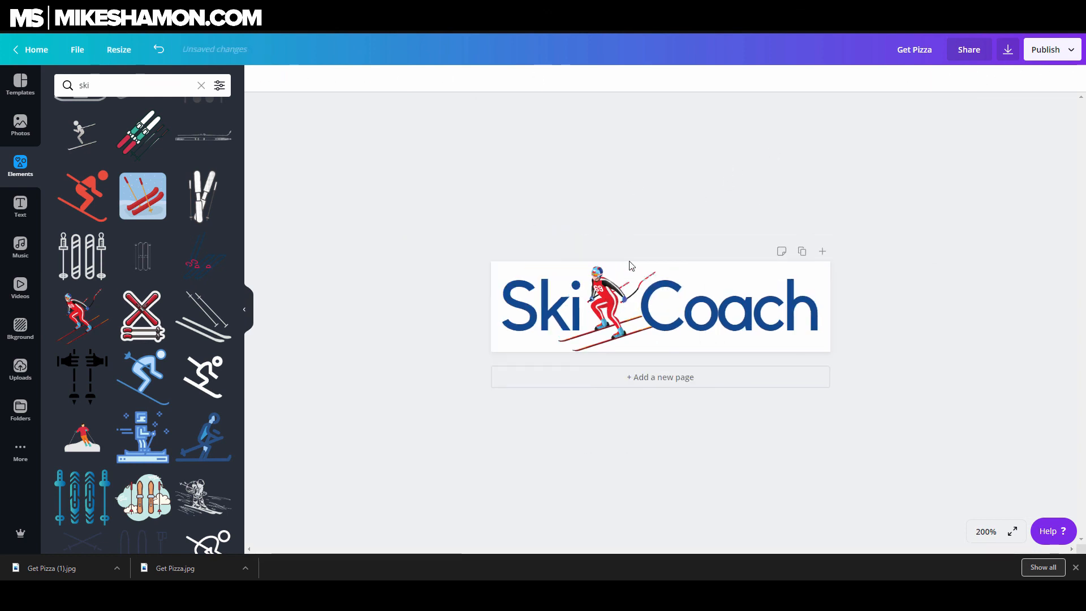
# Select all elements and enlarge them together to fill the banner
pyautogui.hotkey('ctrl', 'a')
pyautogui.moveTo(912, 227); pyautogui.dragTo(926, 221)
pyautogui.moveTo(413, 221); pyautogui.dragTo(396, 216)
pyautogui.click(961, 340)
pyautogui.hotkey('ctrl', 'a')
pyautogui.moveTo(740, 307); pyautogui.dragTo(739, 313)
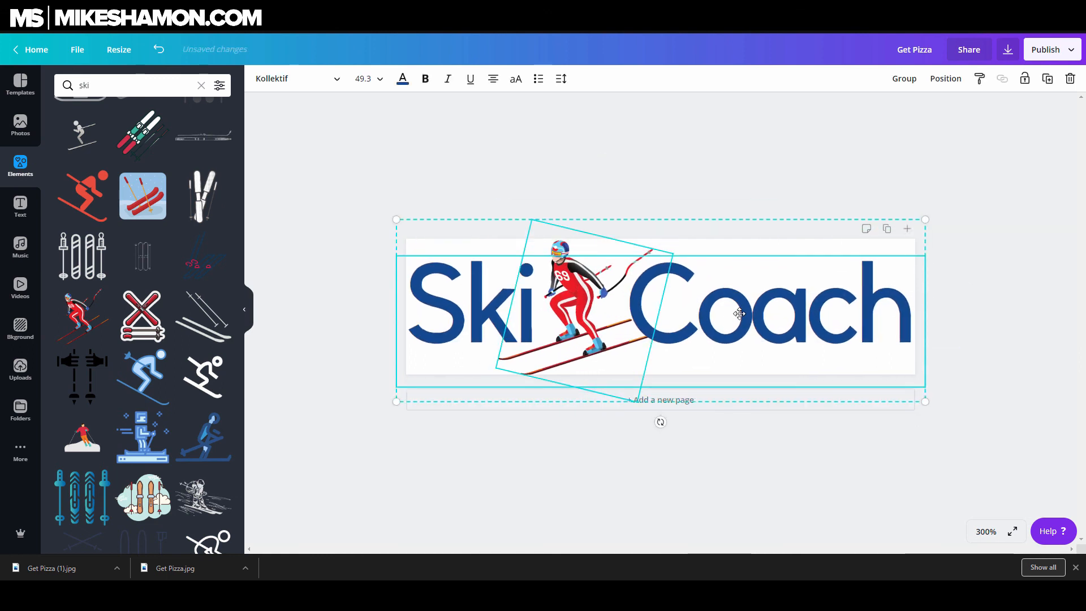
# Reposition and resize the skier so it sits neatly between the two words
pyautogui.click(667, 190)
pyautogui.click(576, 264)
pyautogui.click(563, 244)
pyautogui.moveTo(640, 401); pyautogui.dragTo(631, 394)
pyautogui.click(829, 174)
pyautogui.click(579, 245)
pyautogui.click(577, 245)
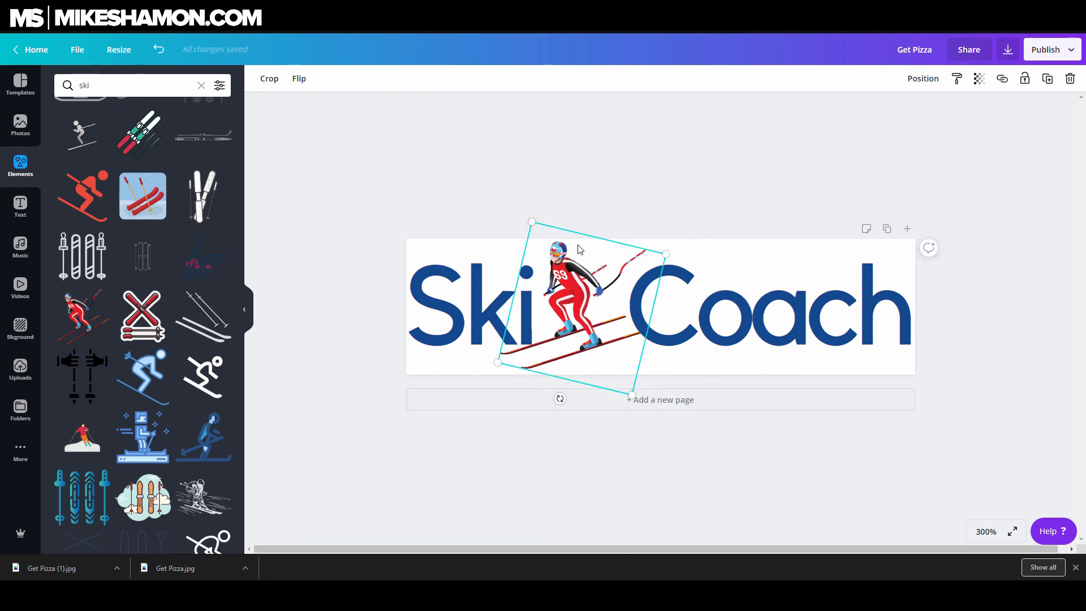
# Download the Ski Coach banner after choosing a file type
pyautogui.click(750, 203)
pyautogui.click(1008, 49)
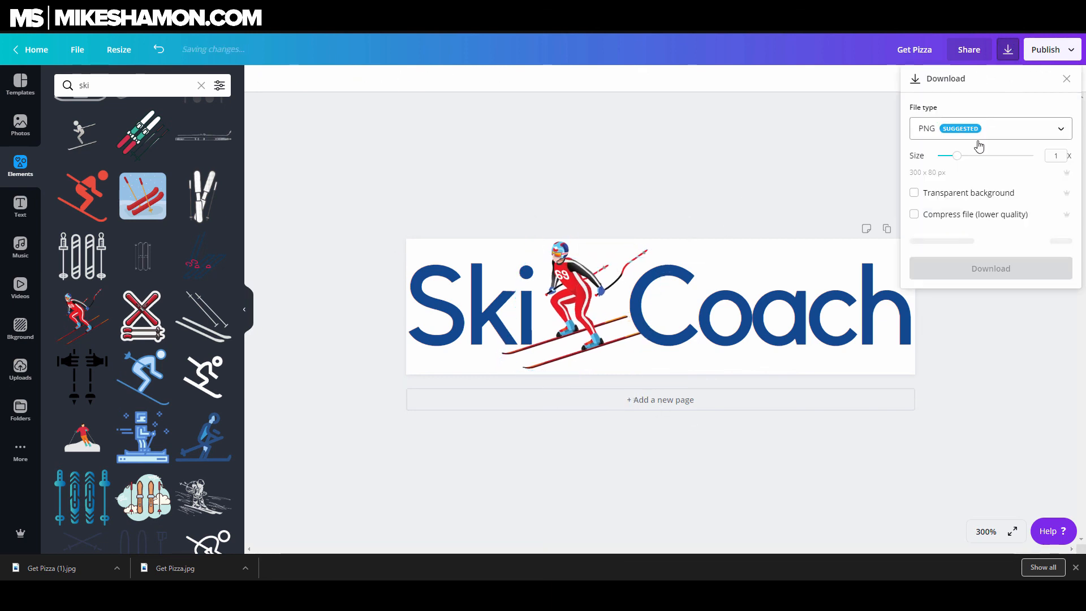
pyautogui.click(984, 128)
pyautogui.click(978, 170)
pyautogui.click(1003, 231)
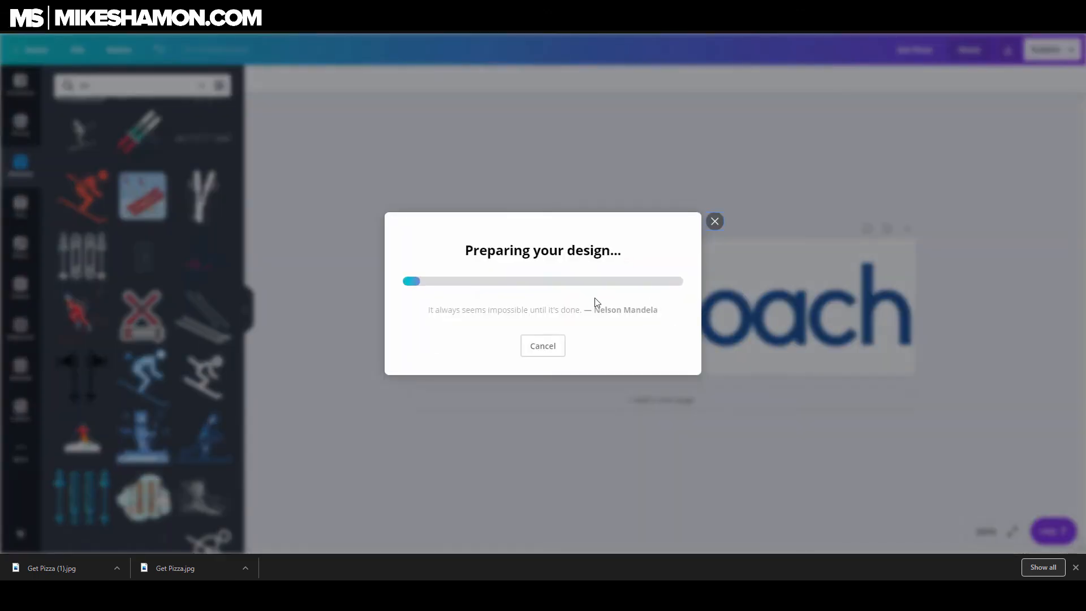